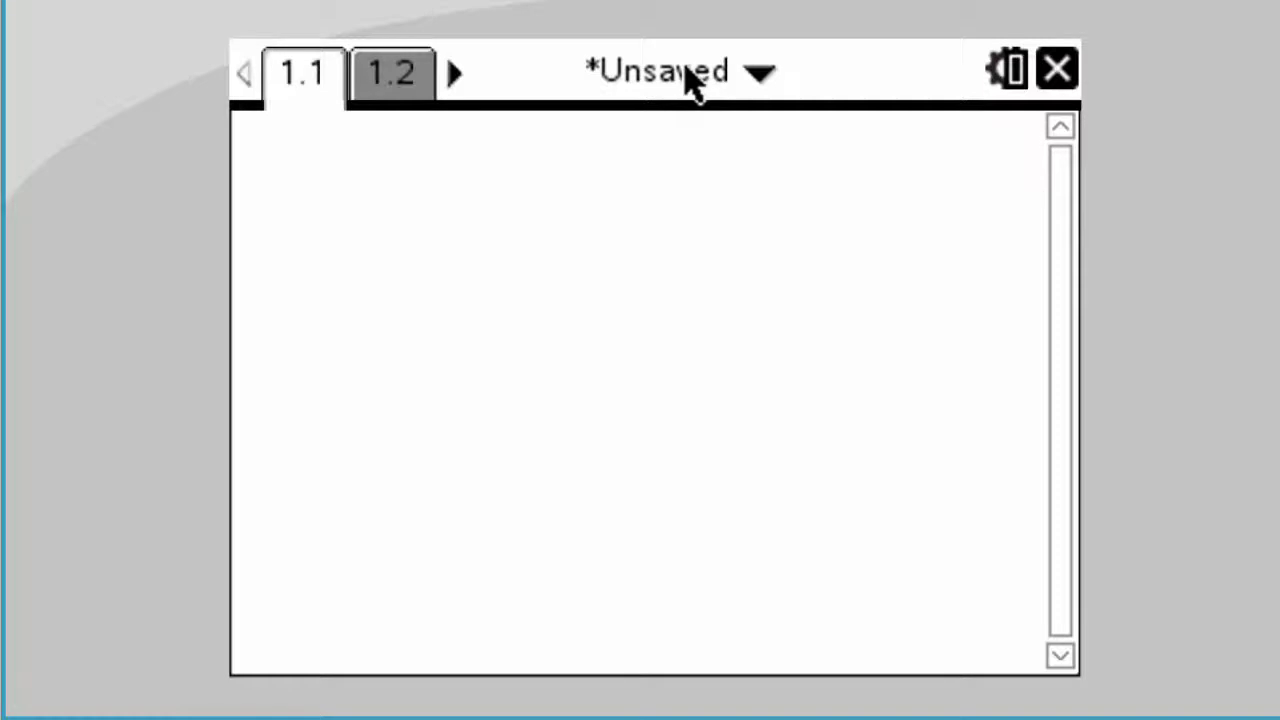
# Start a Normal Cdf calculation with the wizard from the catalog's Distributions functions
pyautogui.hotkey('ctrl', 'k')
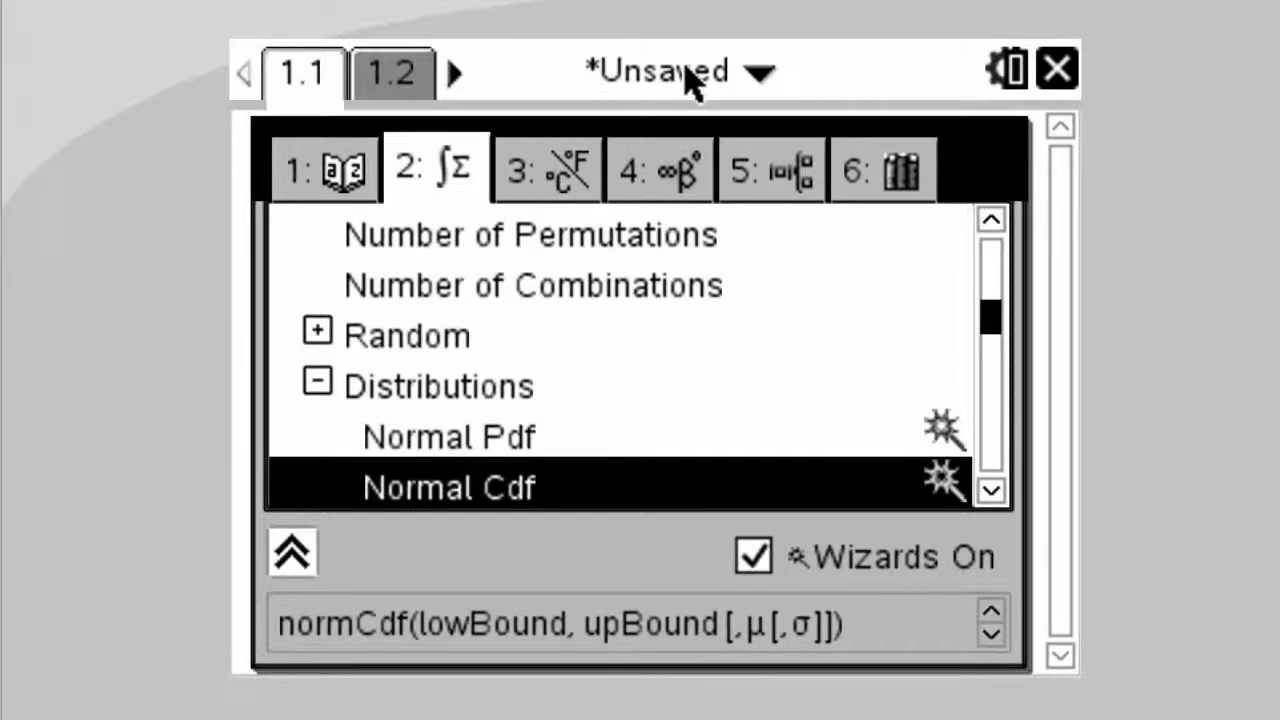
pyautogui.press('Down')
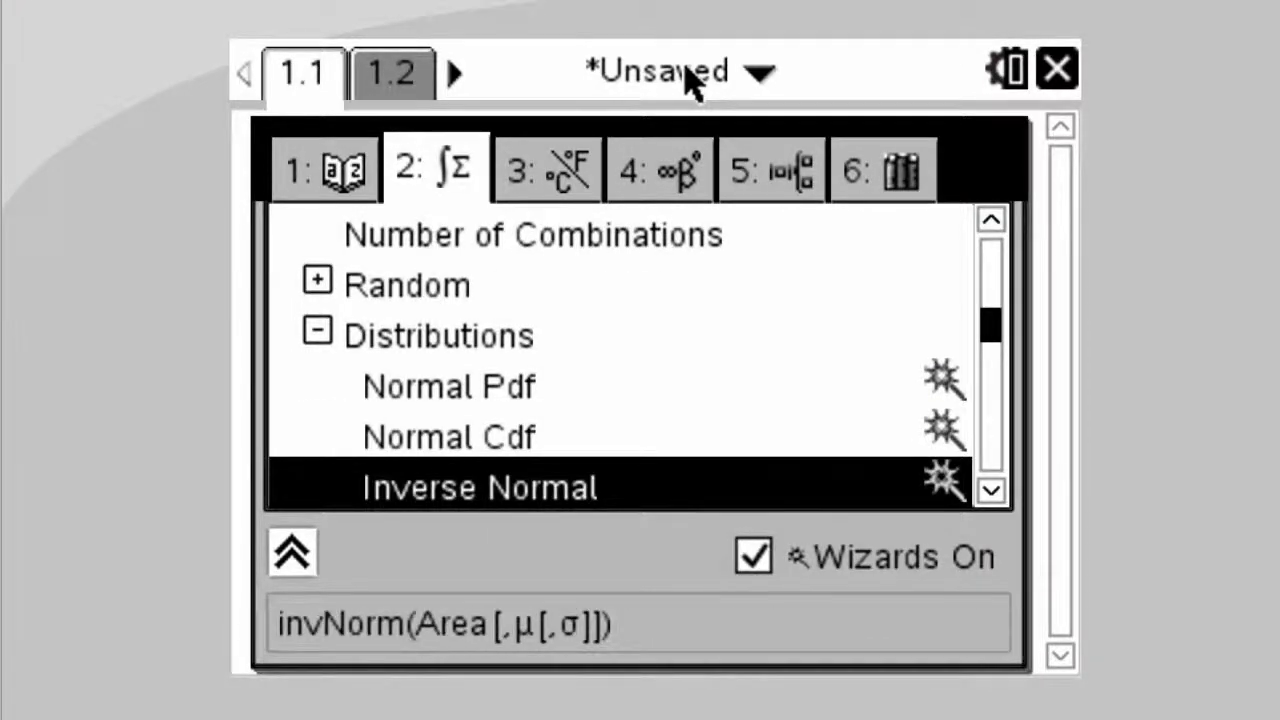
pyautogui.press('Up')
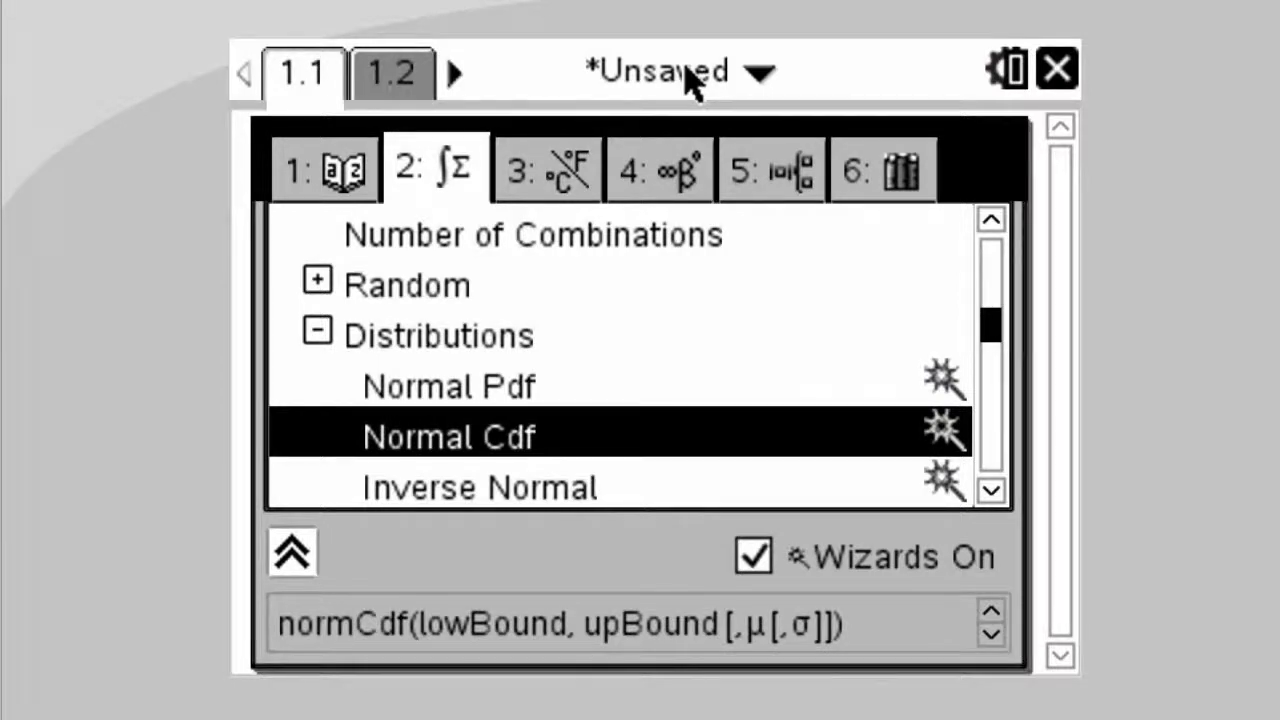
pyautogui.press('Return')
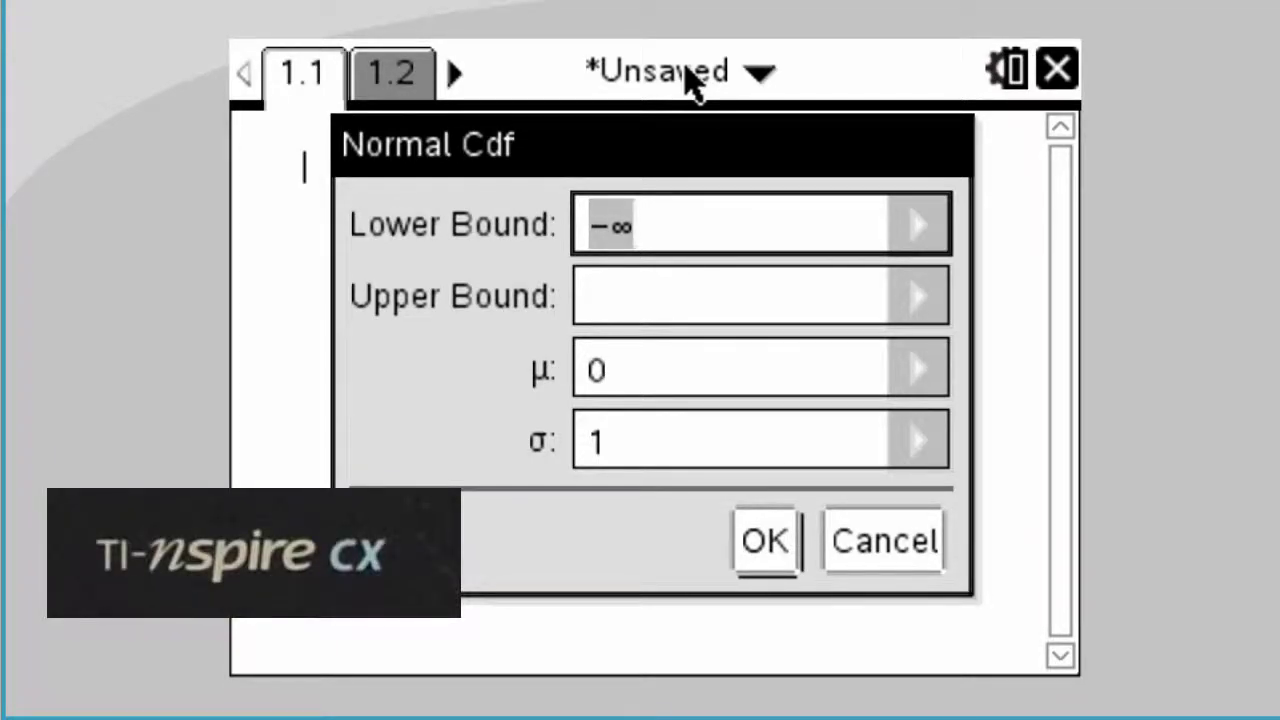
pyautogui.write('-9E999')
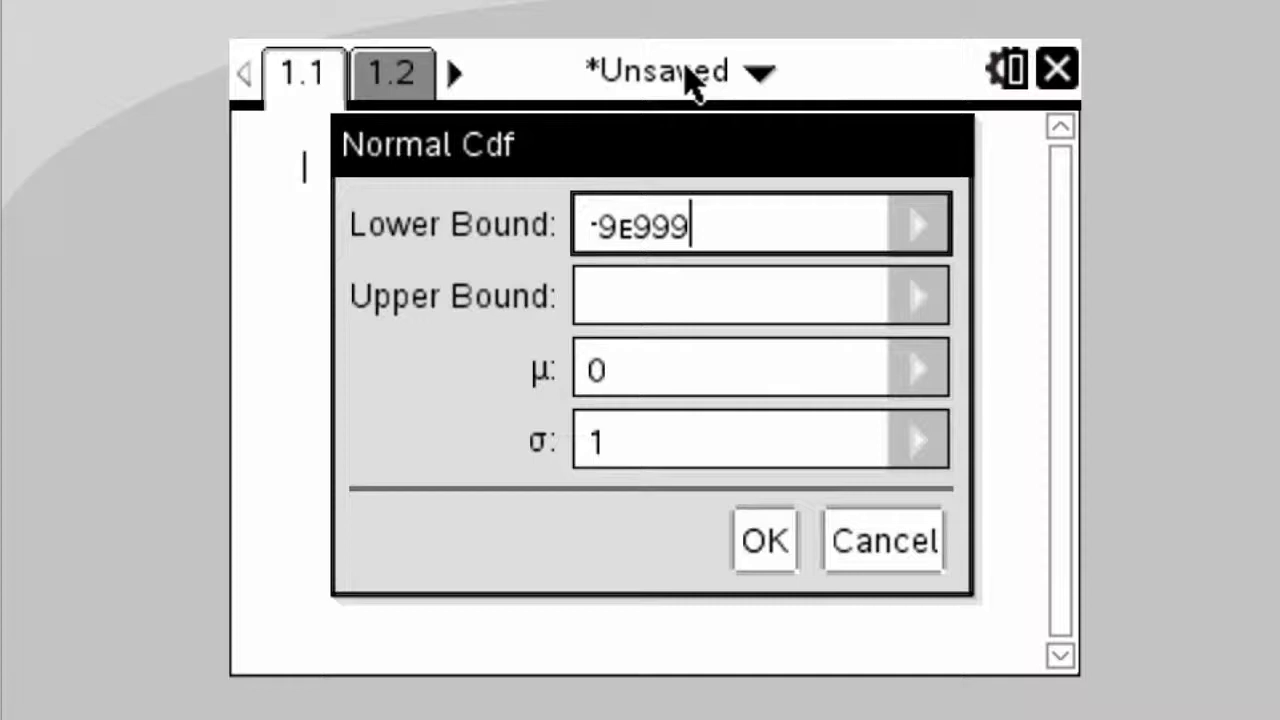
pyautogui.press('BackSpace')
pyautogui.press('BackSpace')
pyautogui.press('BackSpace')
pyautogui.press('BackSpace')
pyautogui.press('BackSpace')
pyautogui.press('BackSpace')
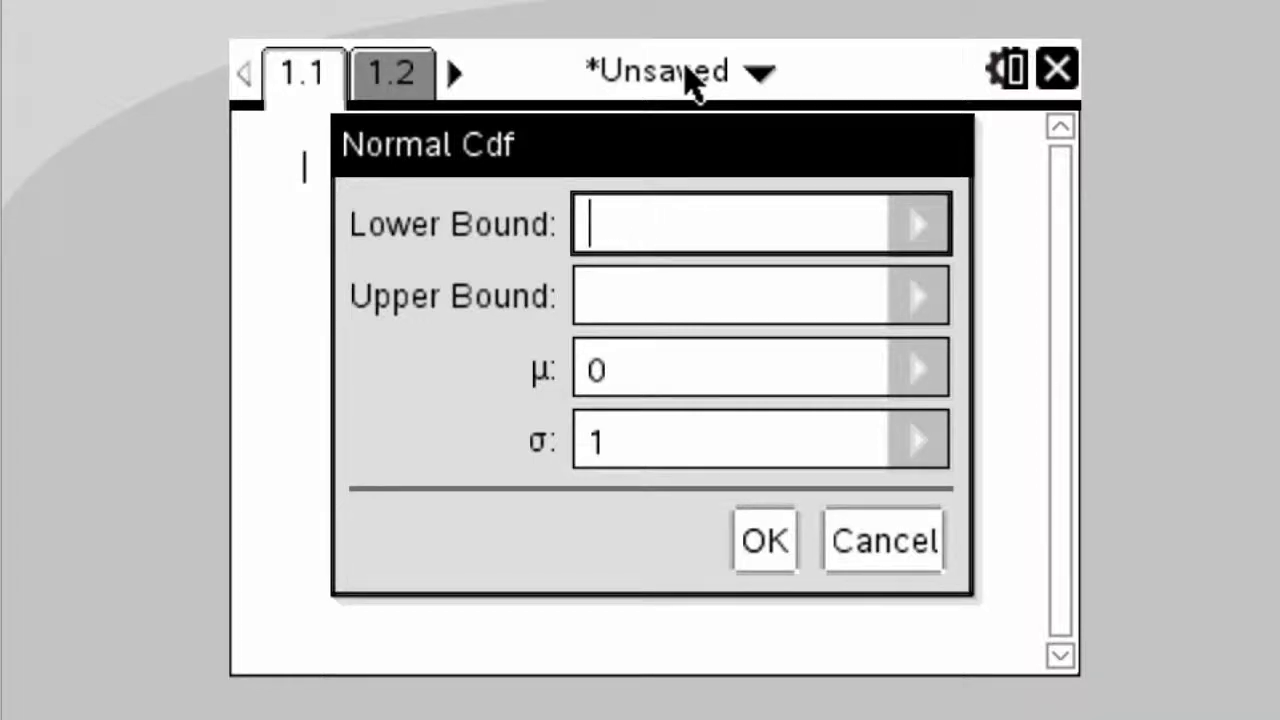
# Evaluate the Normal Cdf with lower bound 100, upper bound 120, μ 100 and σ 15
pyautogui.write('100')
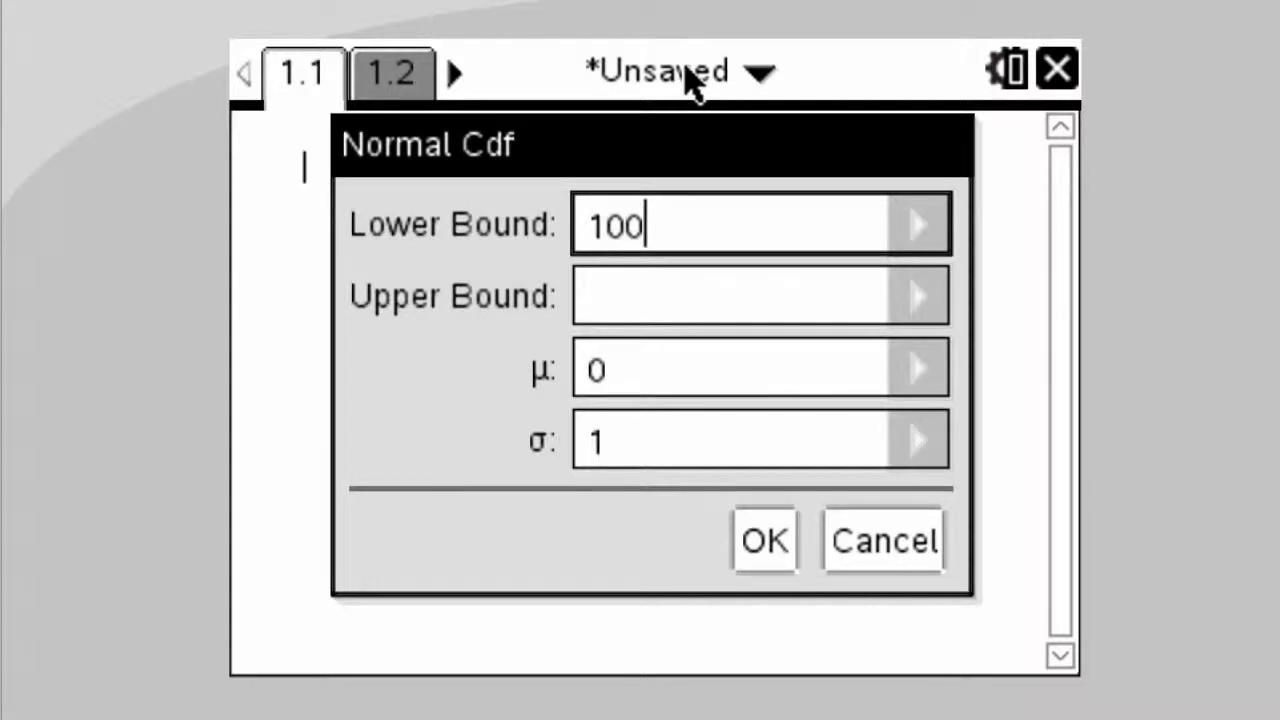
pyautogui.press('Tab')
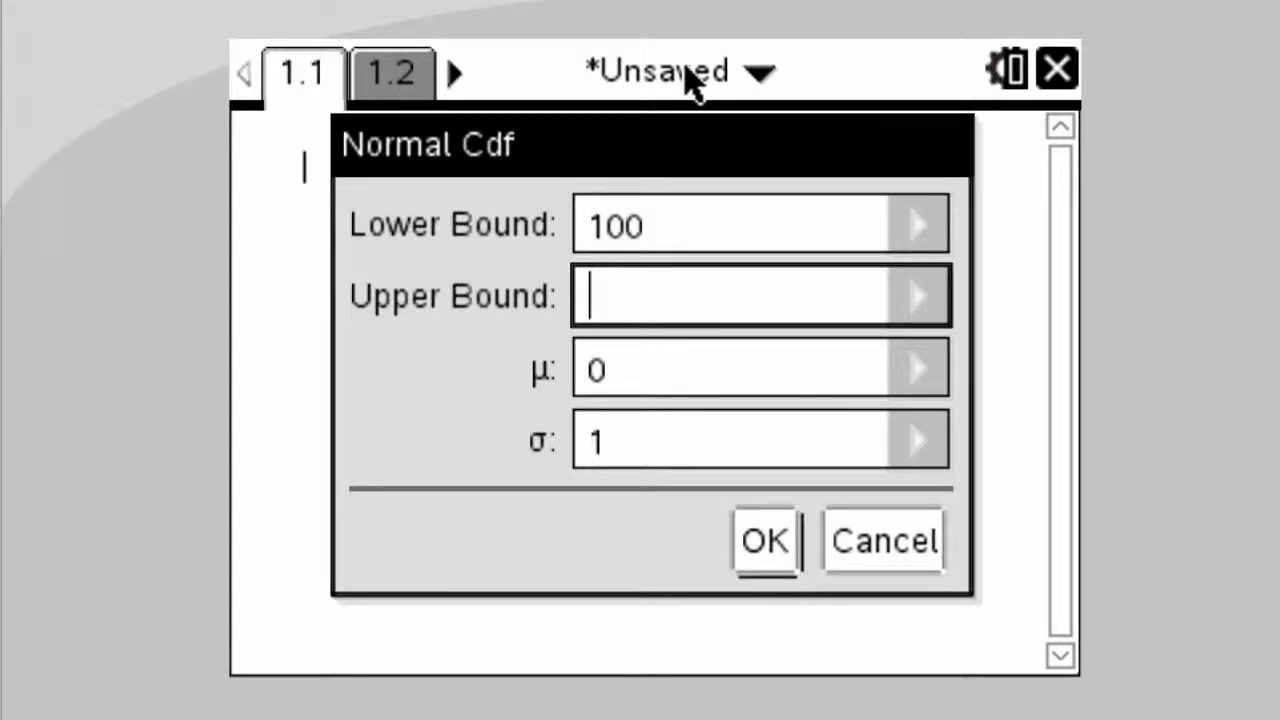
pyautogui.write('120')
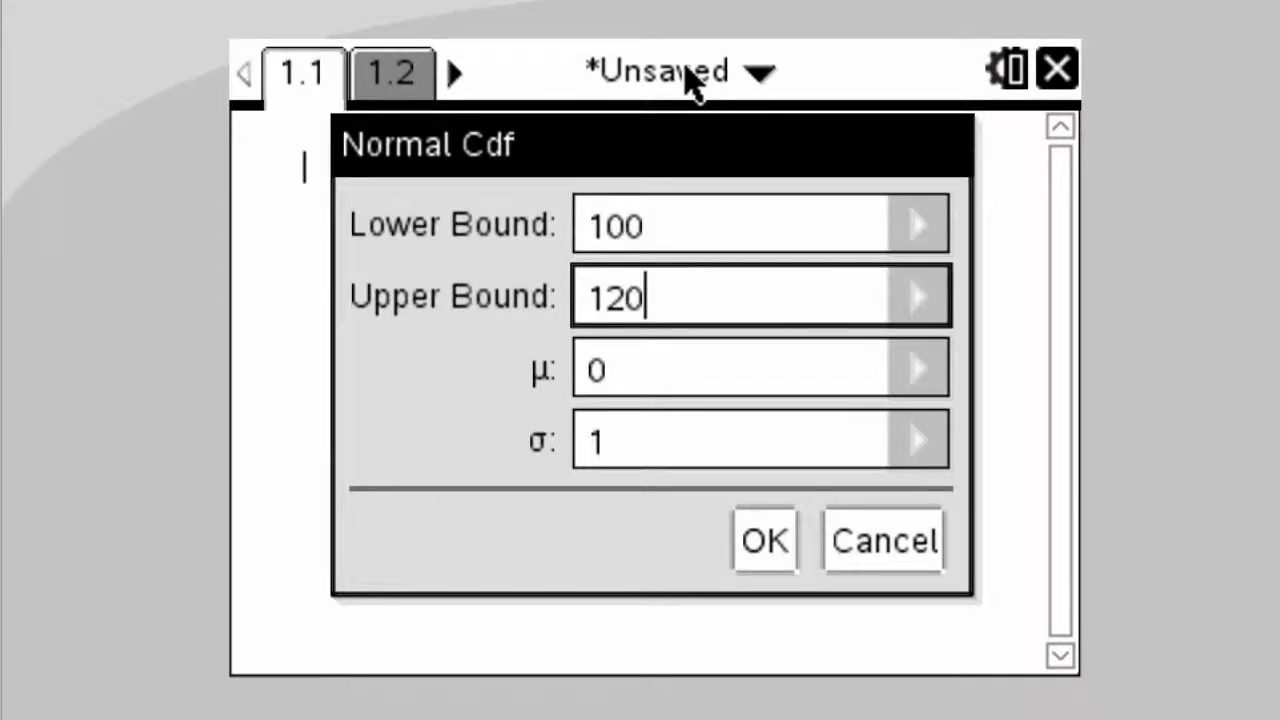
pyautogui.press('Tab')
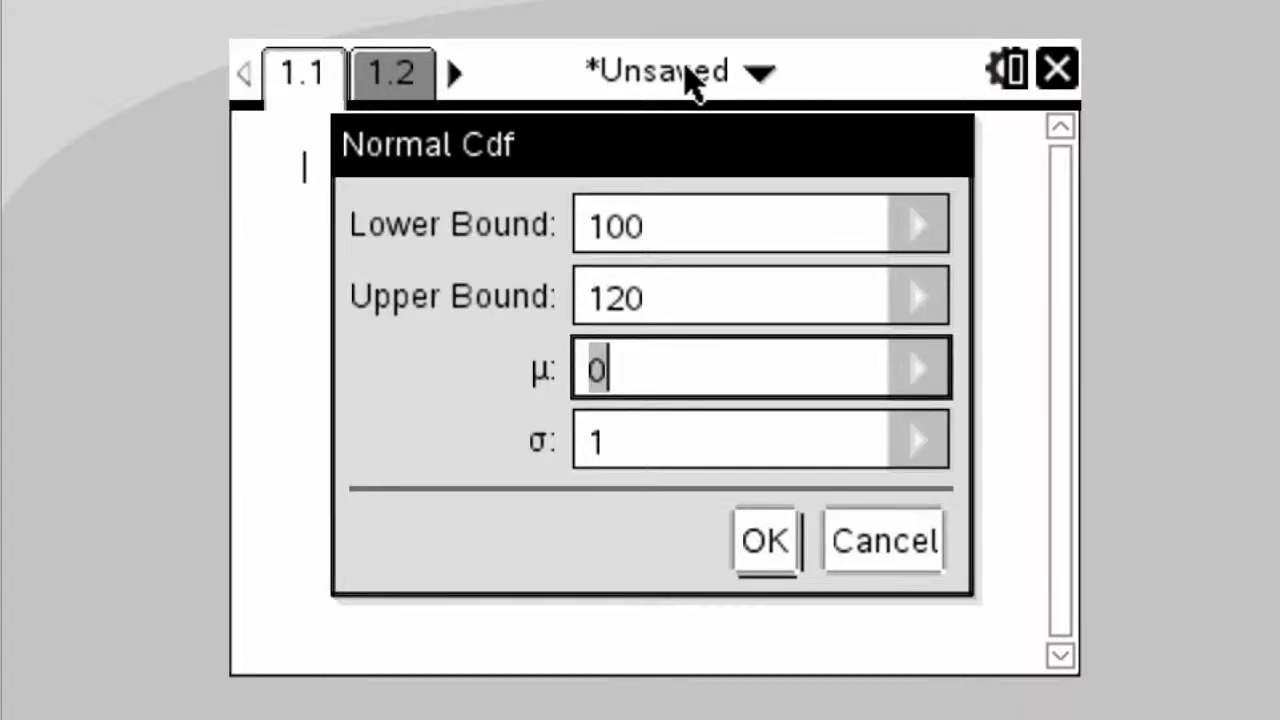
pyautogui.write('100')
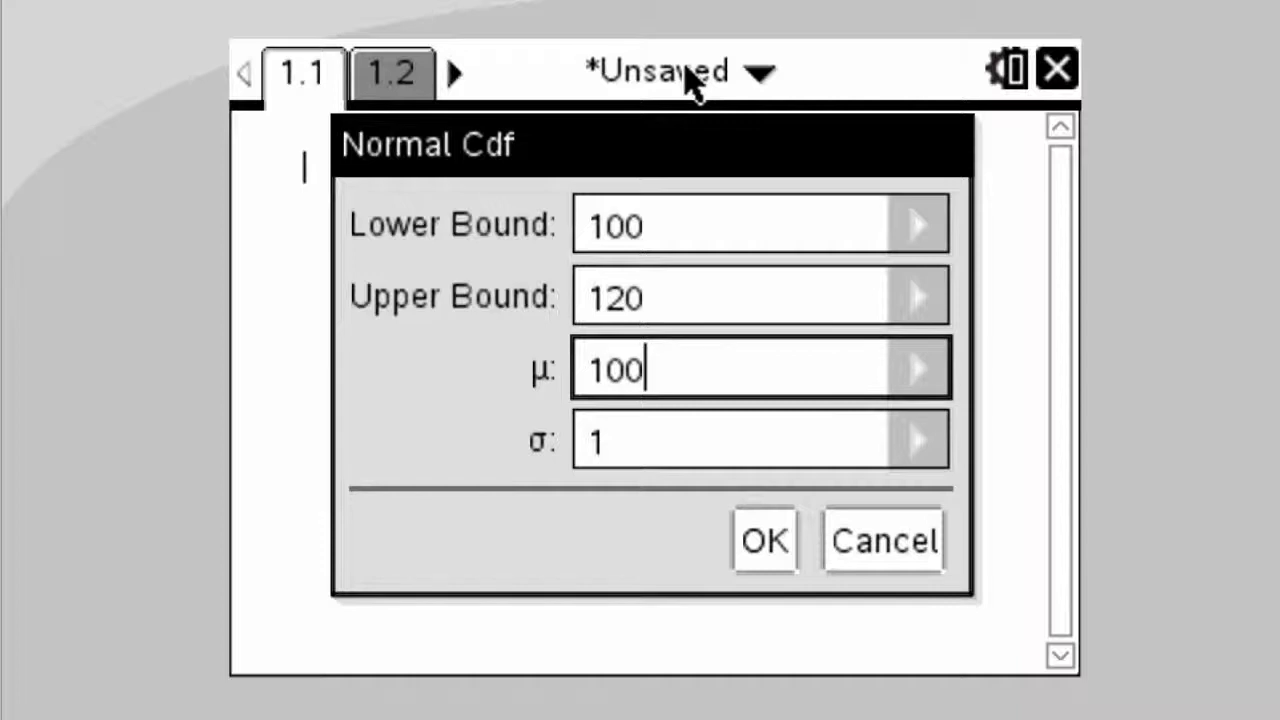
pyautogui.press('Tab')
pyautogui.write('15')
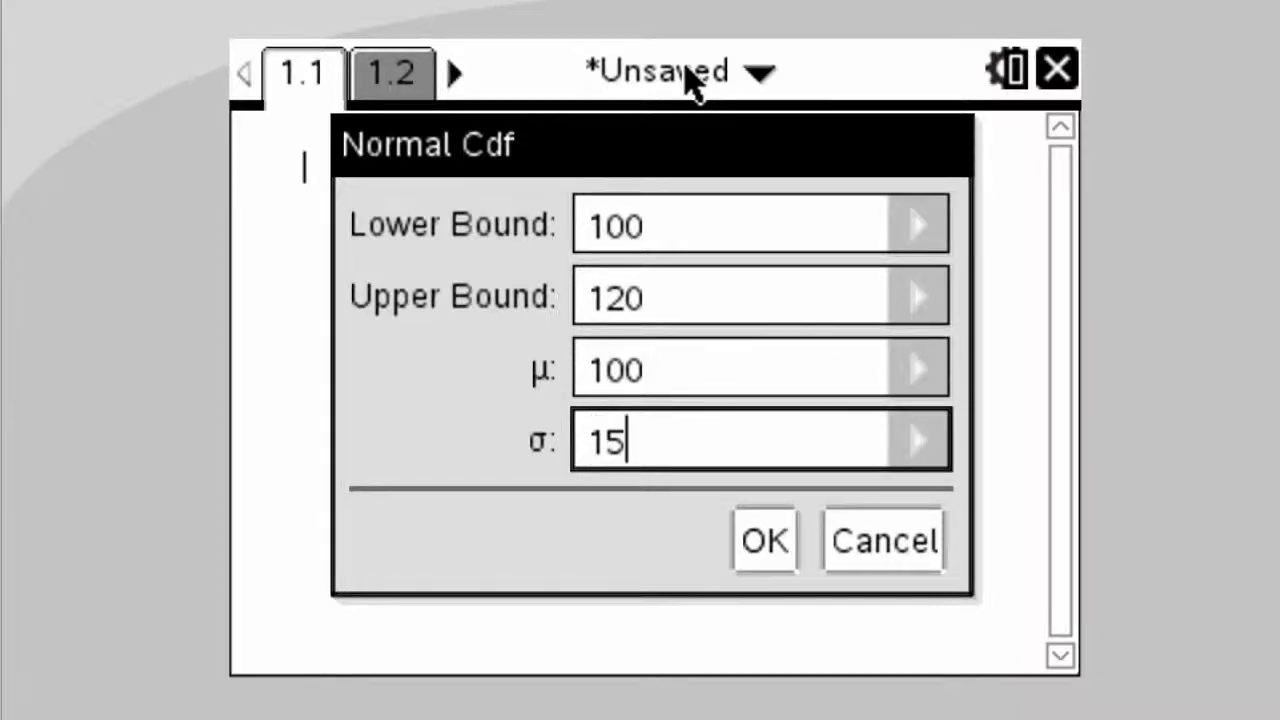
pyautogui.press('Tab')
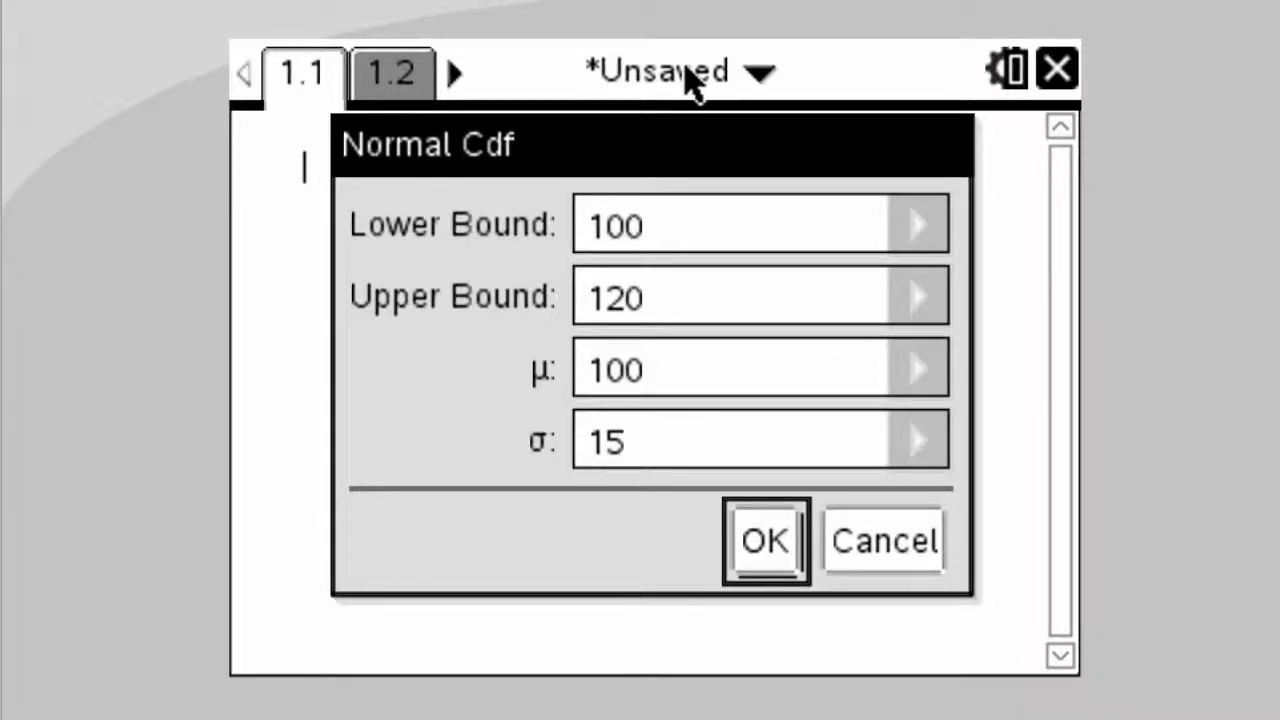
pyautogui.press('Return')
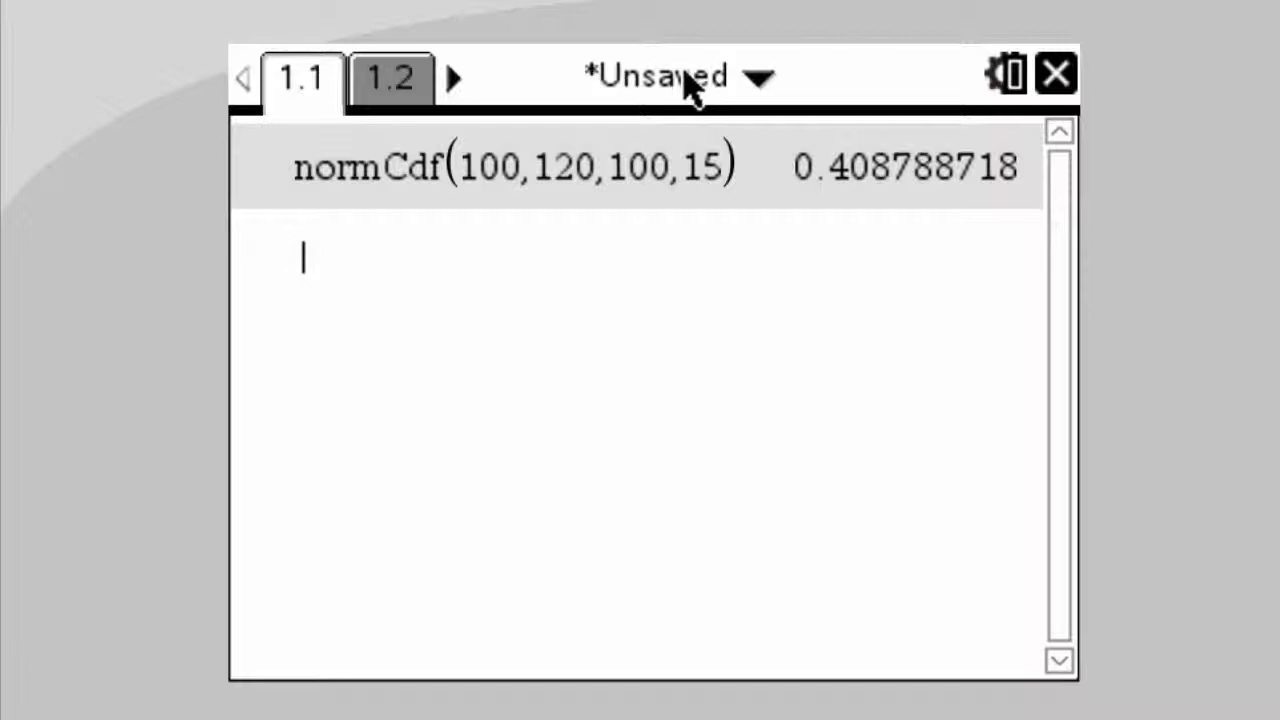
# Start another Normal Cdf calculation and set its lower bound to -9E999
pyautogui.hotkey('ctrl', 'k')
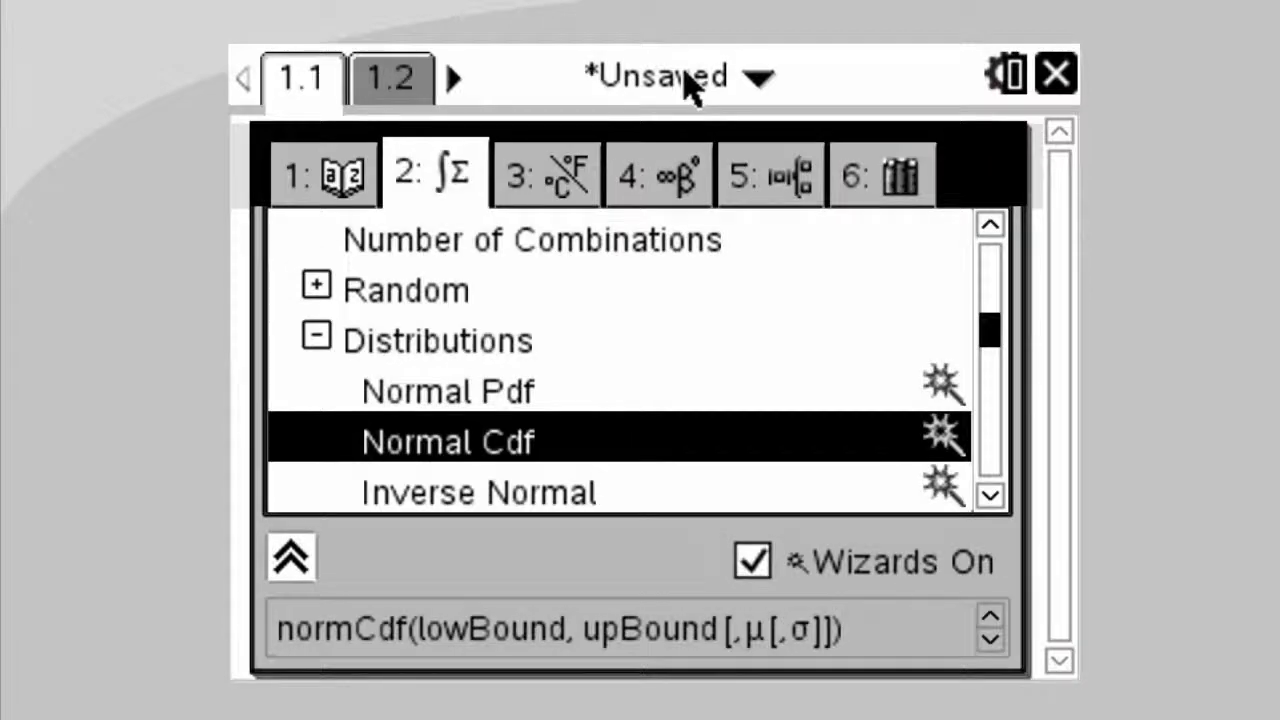
pyautogui.press('Return')
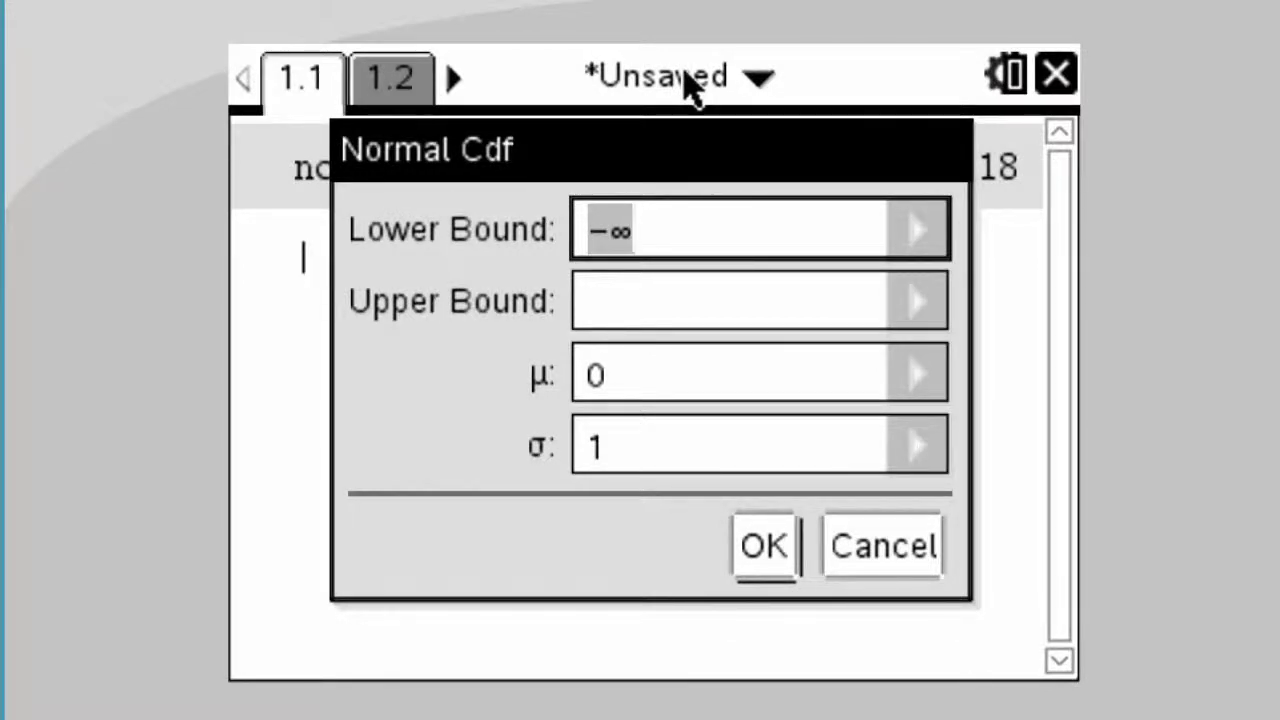
pyautogui.write('-9')
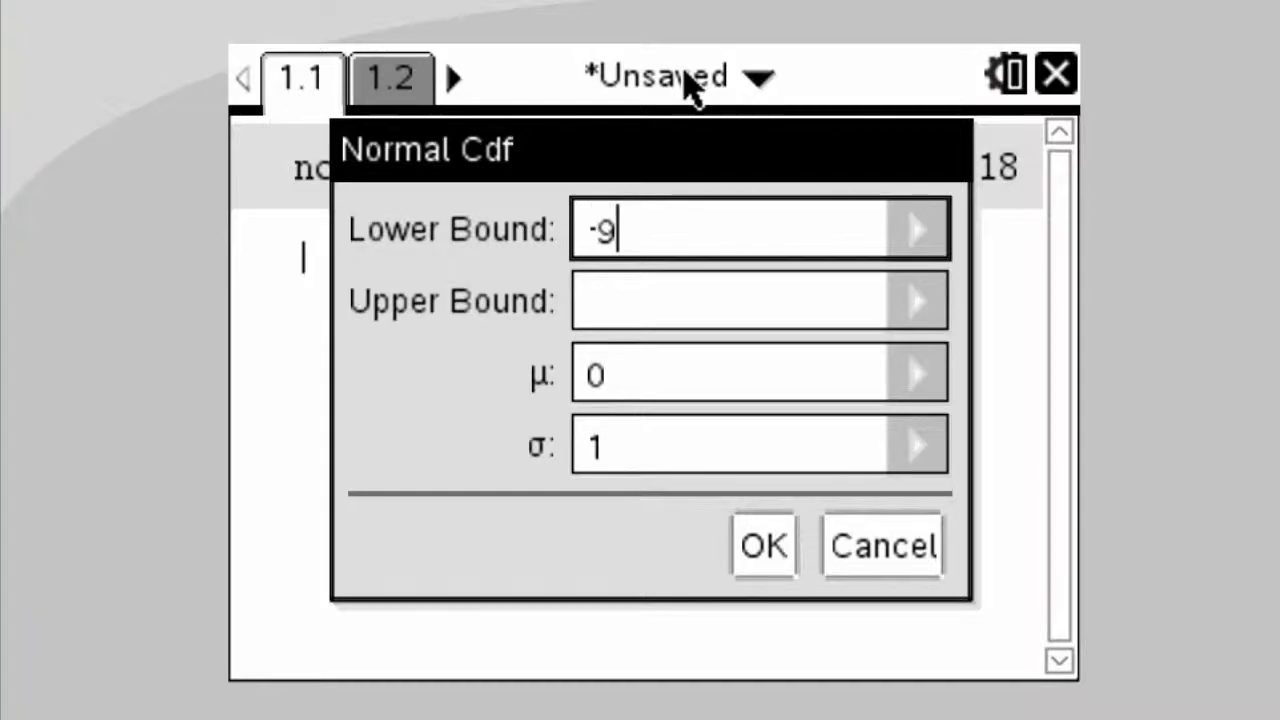
pyautogui.write('E')
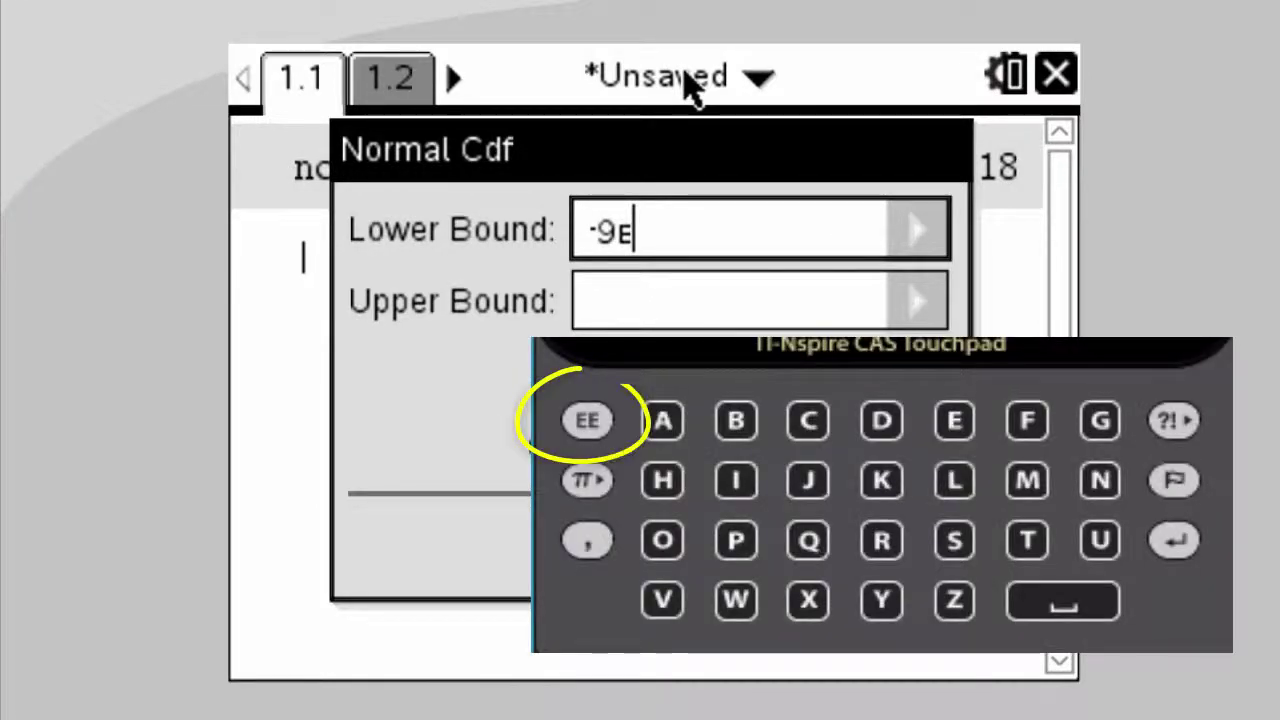
pyautogui.write('999')
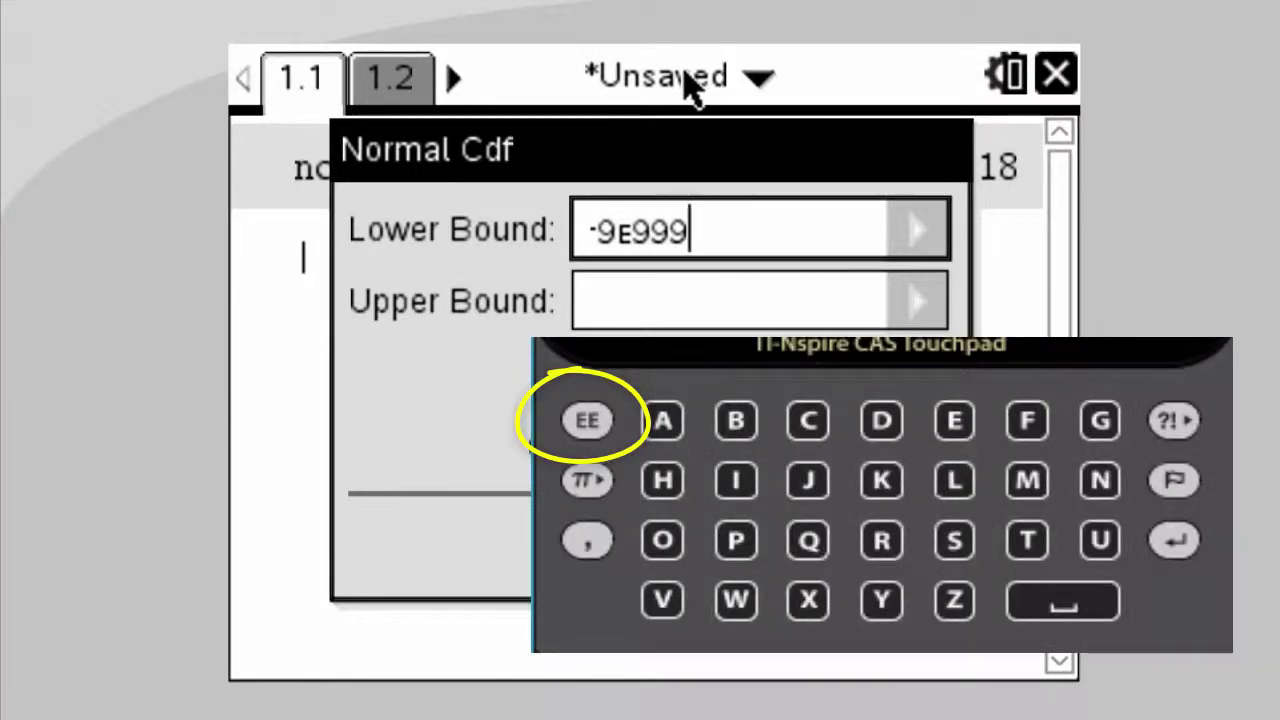
pyautogui.press('Tab')
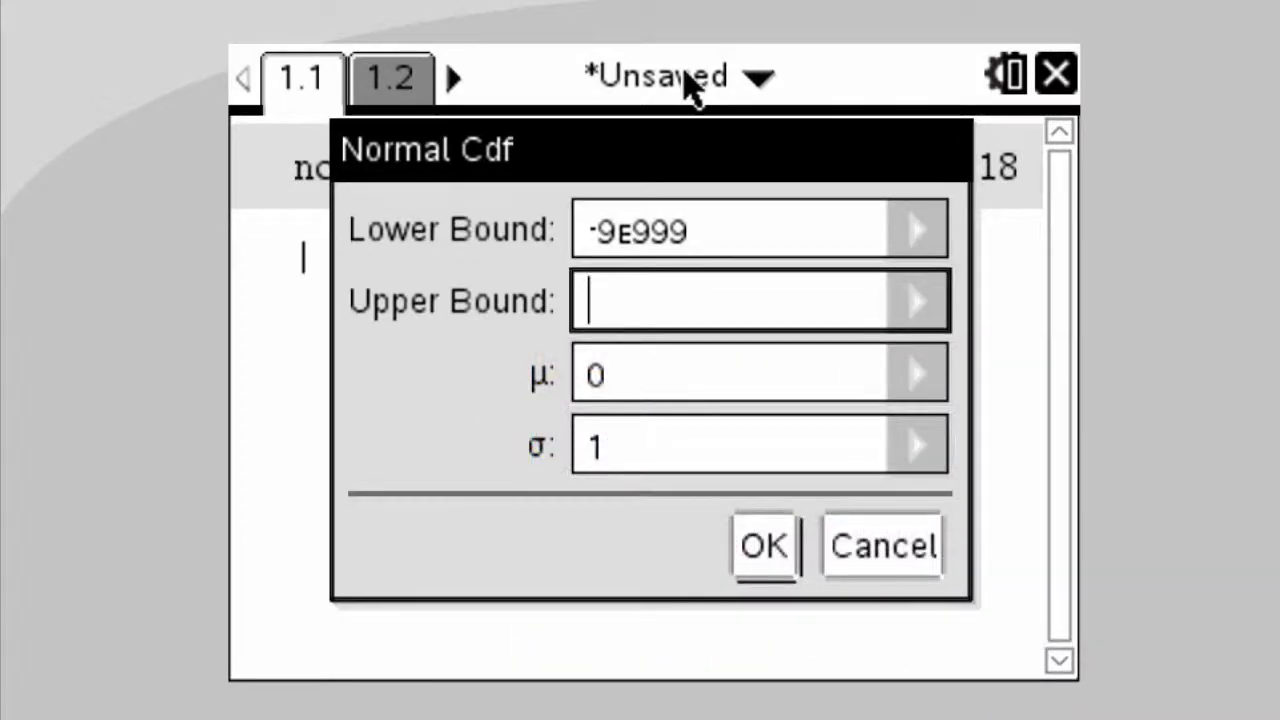
# Set the upper bound to 120, μ to 100 and σ to 15, and evaluate the Normal Cdf
pyautogui.write('12')
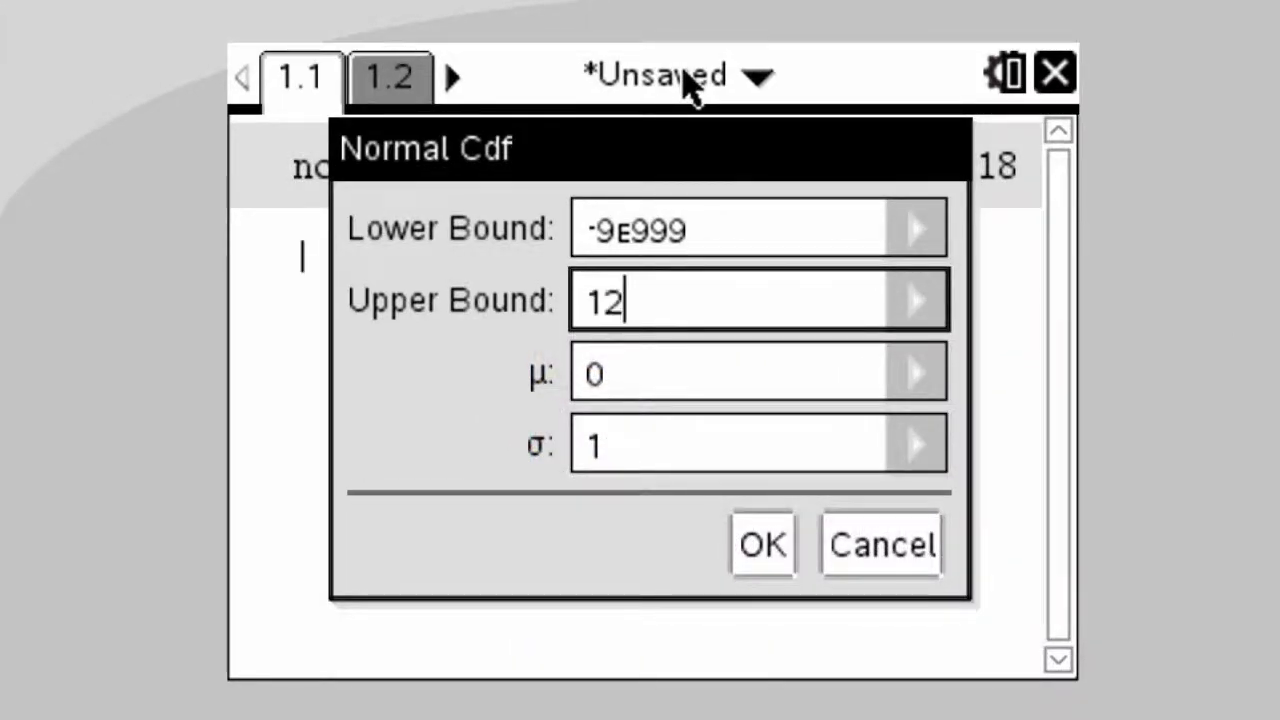
pyautogui.write('0')
pyautogui.press('Tab')
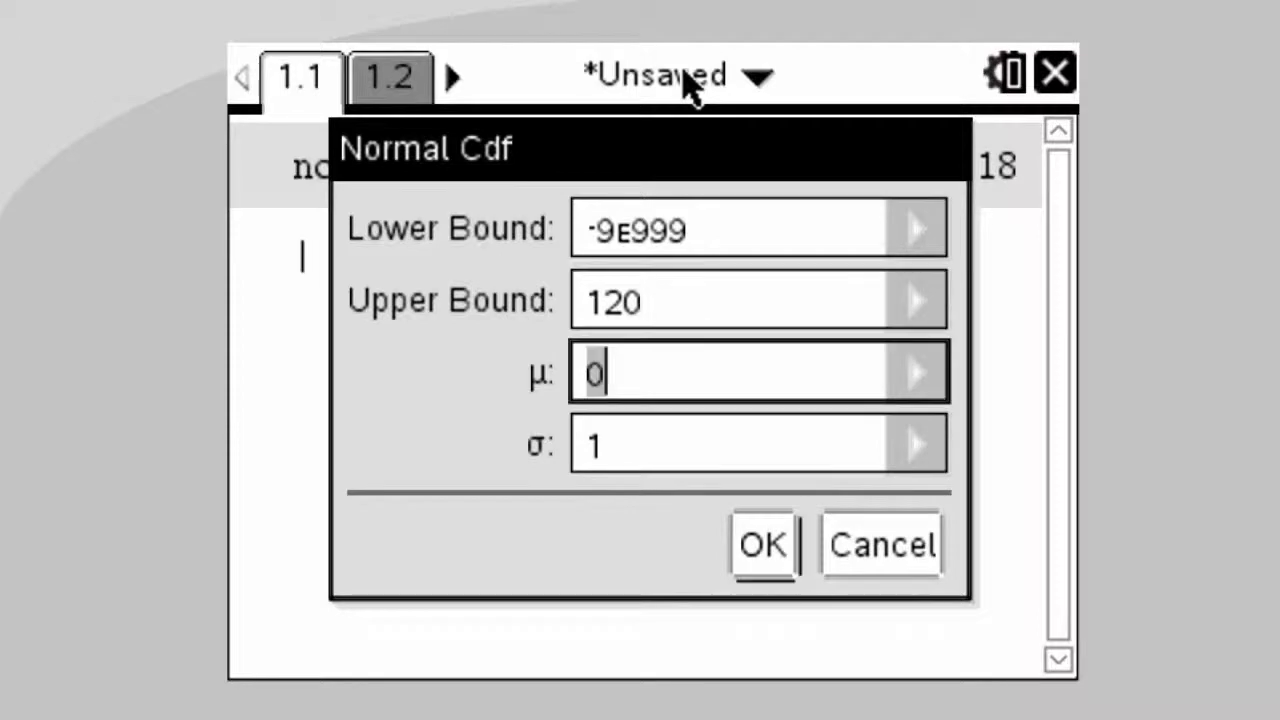
pyautogui.write('10')
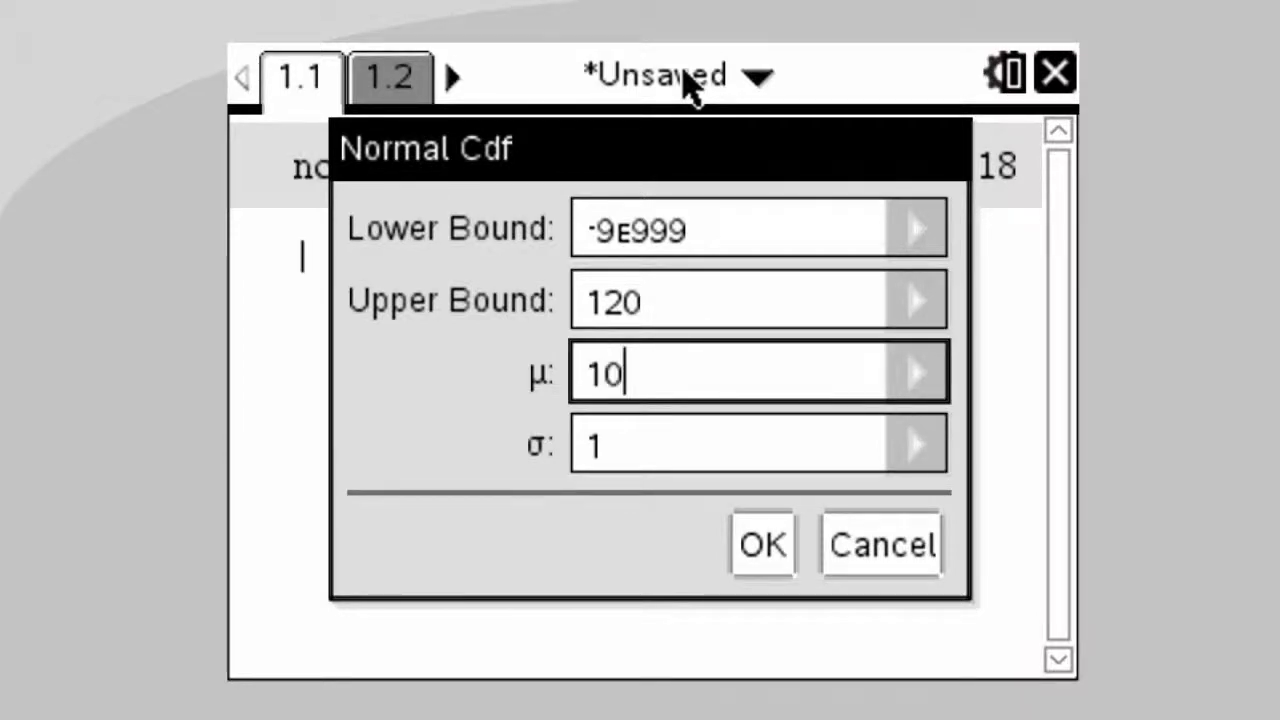
pyautogui.write('0')
pyautogui.press('Tab')
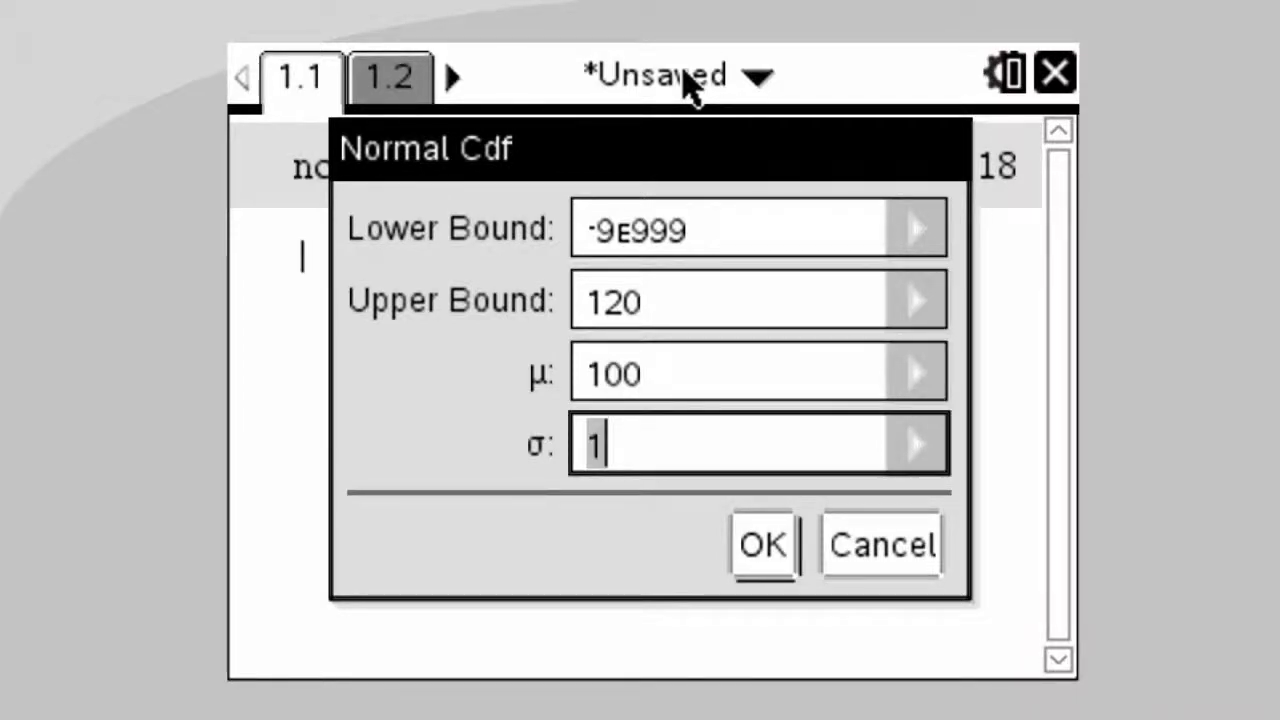
pyautogui.write('15')
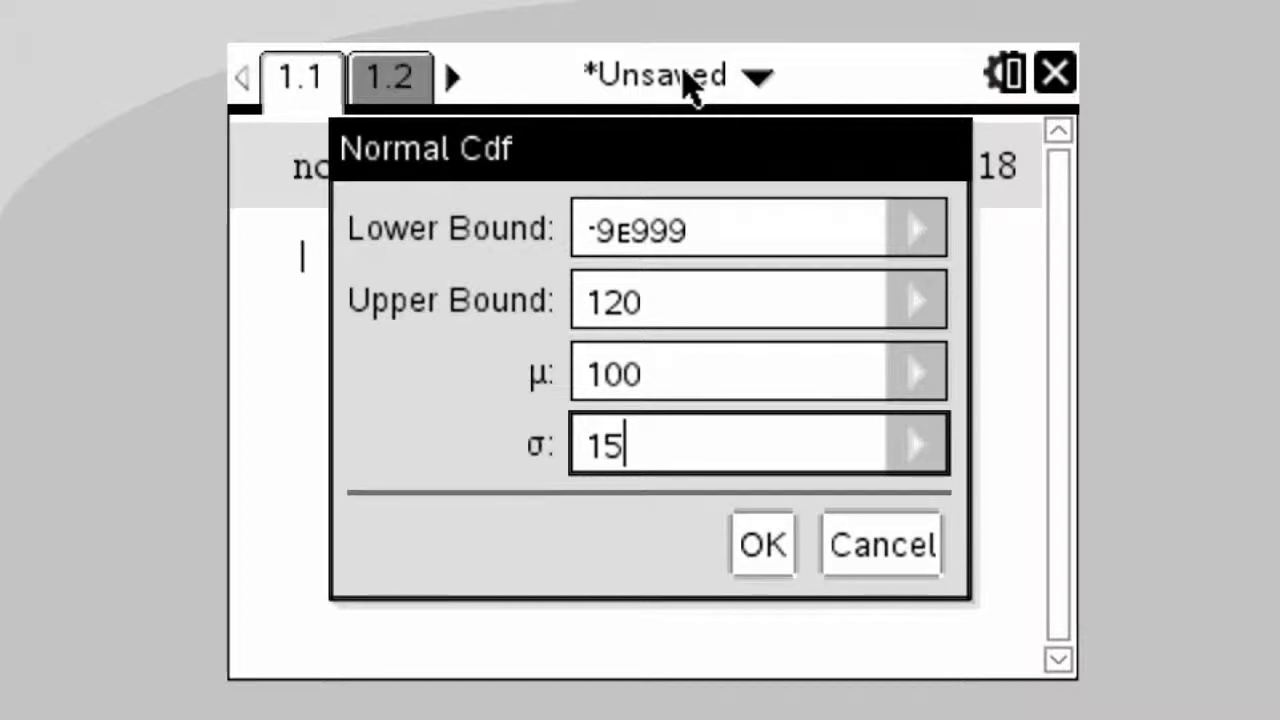
pyautogui.press('Tab')
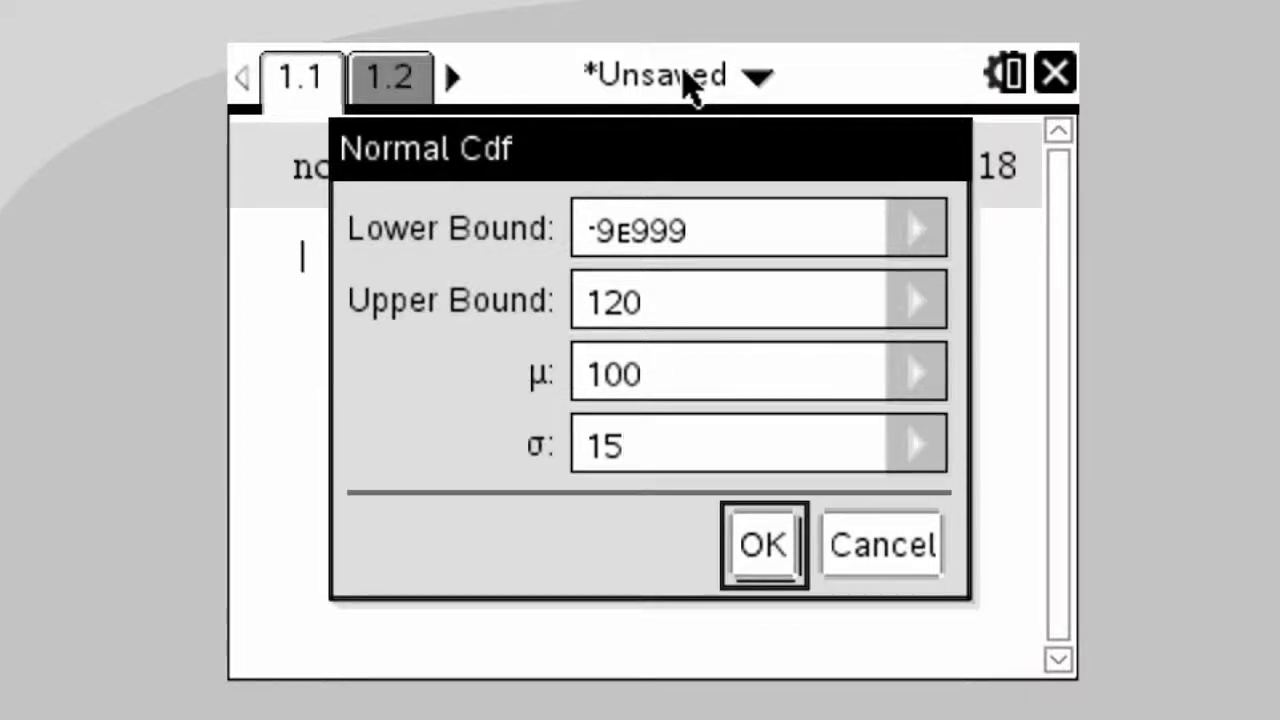
pyautogui.press('Return')
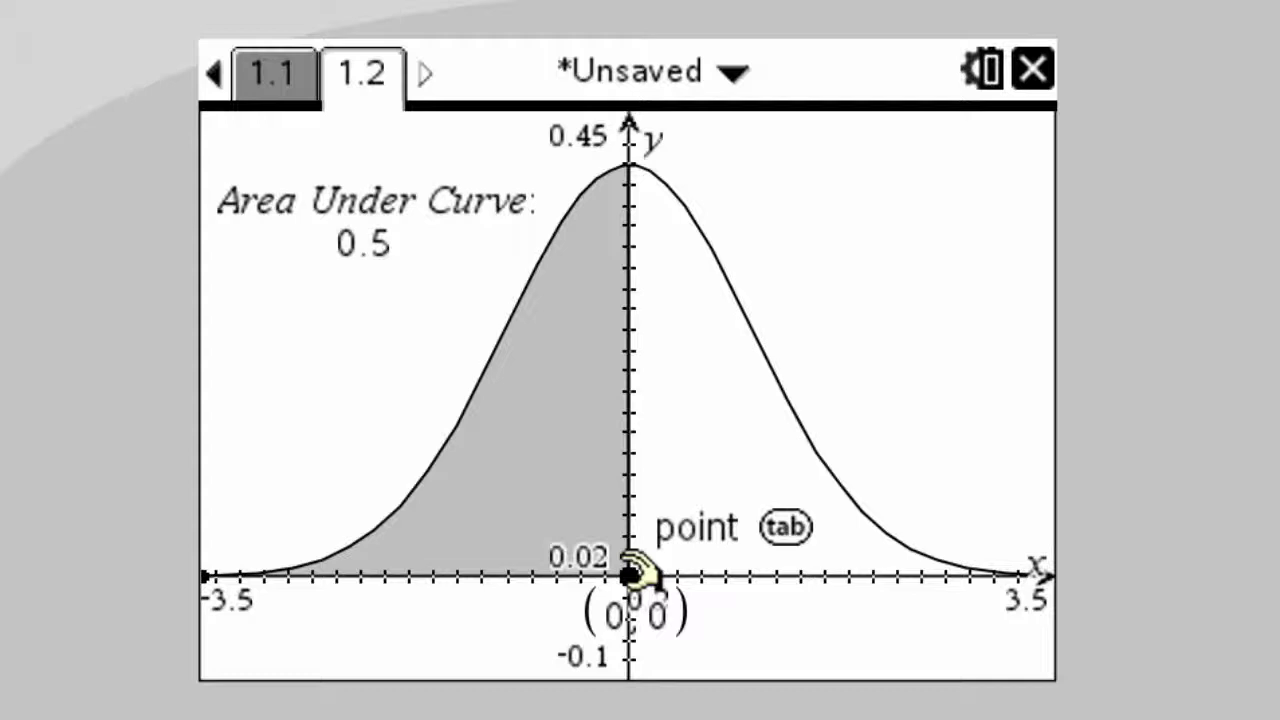
# Move the boundary point of the shaded area under the normal curve from the origin along the x-axis to a negative x value
pyautogui.moveTo(637, 575); pyautogui.dragTo(558, 577)
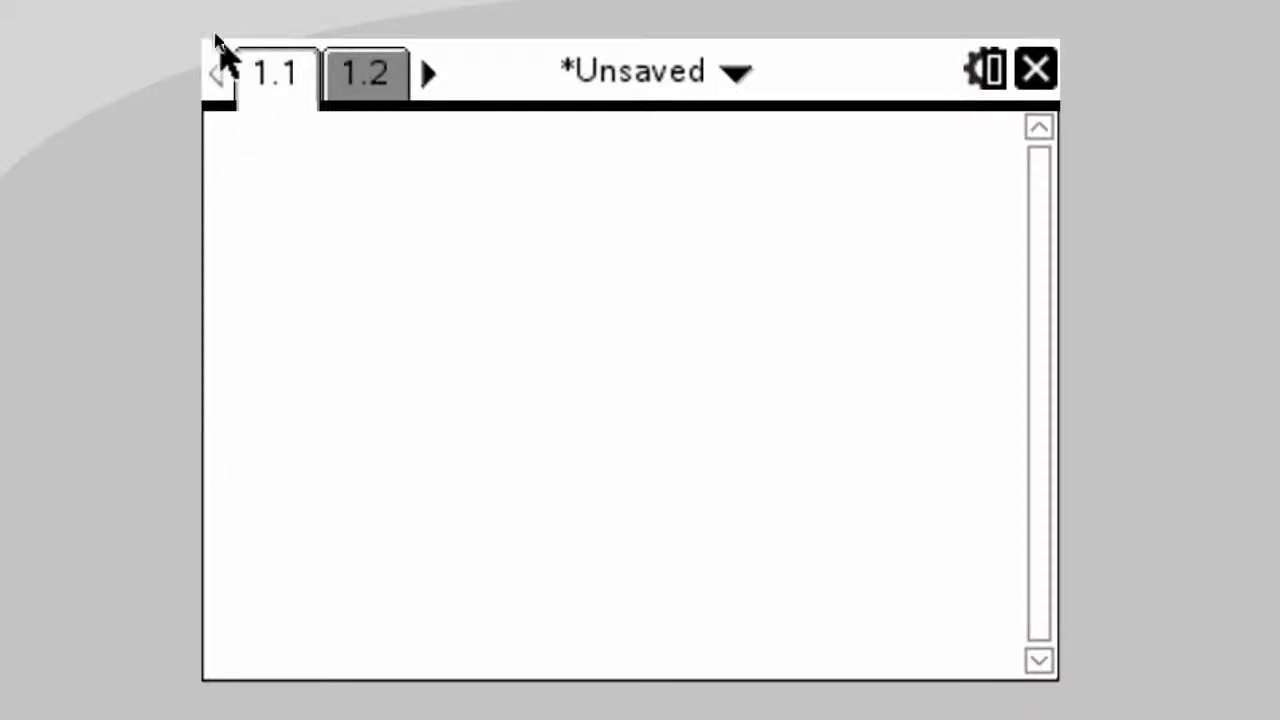
# Expand the Probability category in the catalog's list of math functions on the calculator page
pyautogui.hotkey('ctrl', 'k')
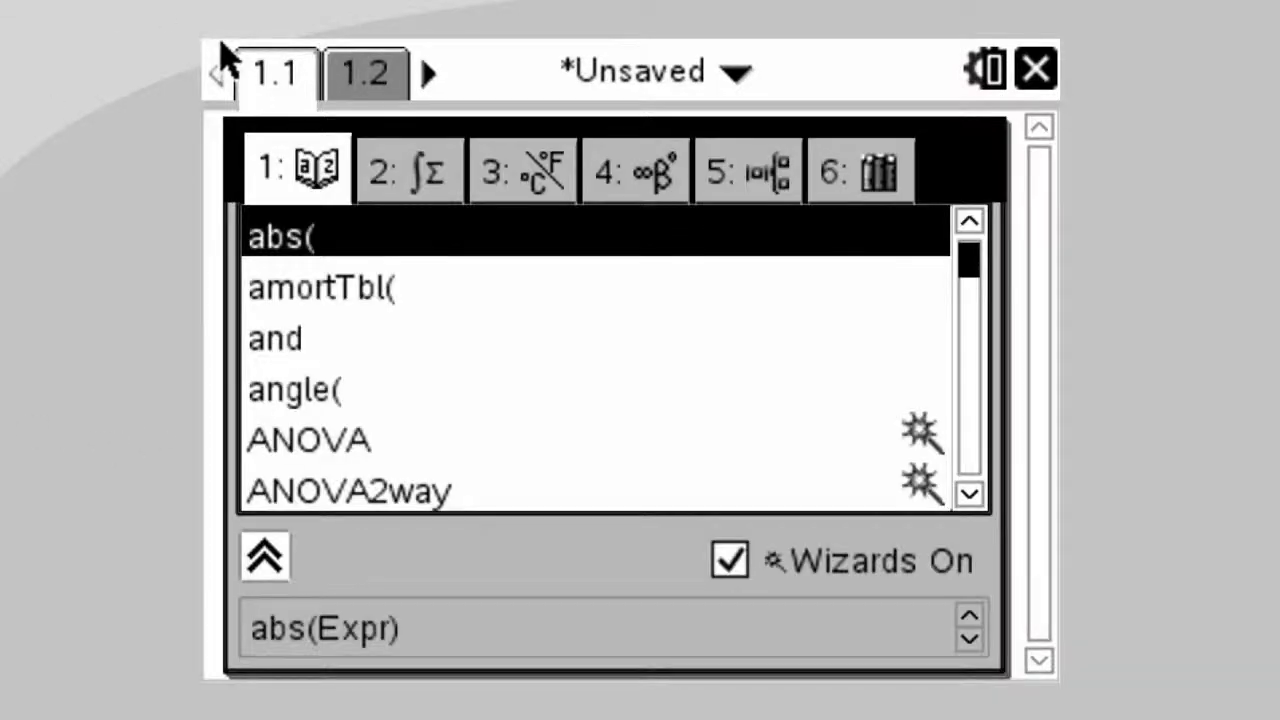
pyautogui.click(441, 183)
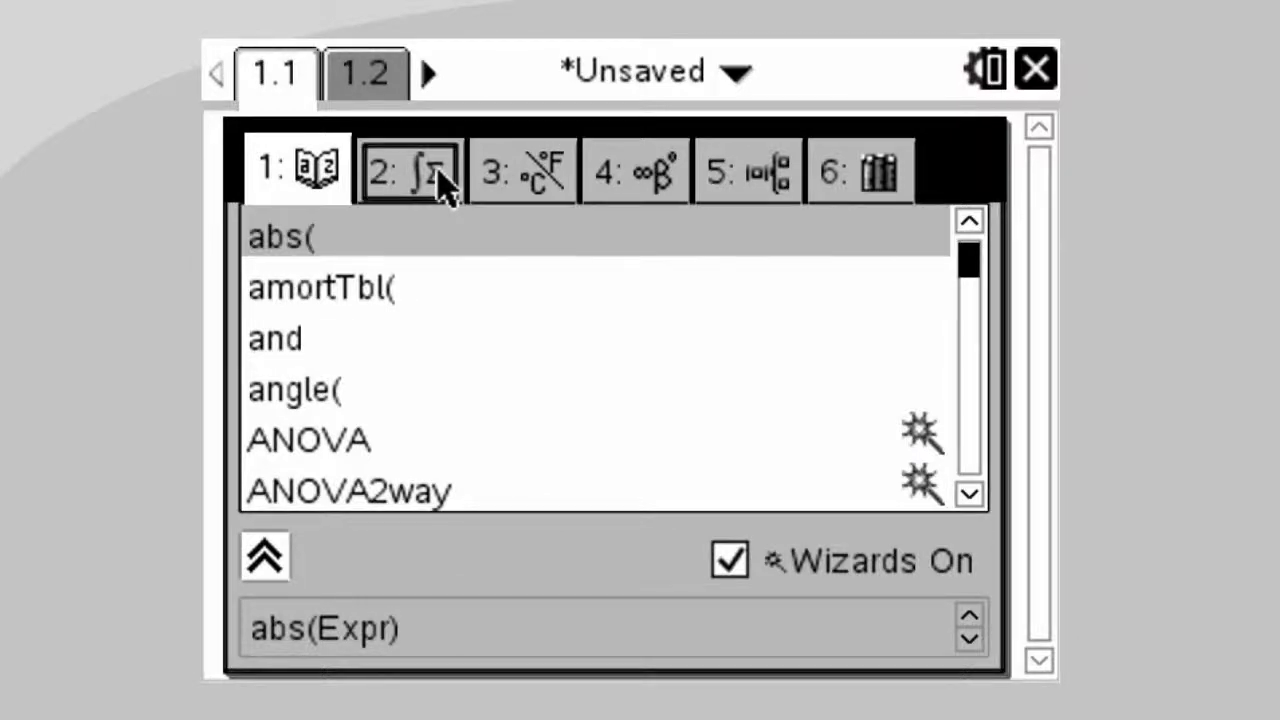
pyautogui.press('Down')
pyautogui.press('Down')
pyautogui.press('Down')
pyautogui.press('Down')
pyautogui.press('Down')
pyautogui.press('Down')
pyautogui.press('Down')
pyautogui.press('Down')
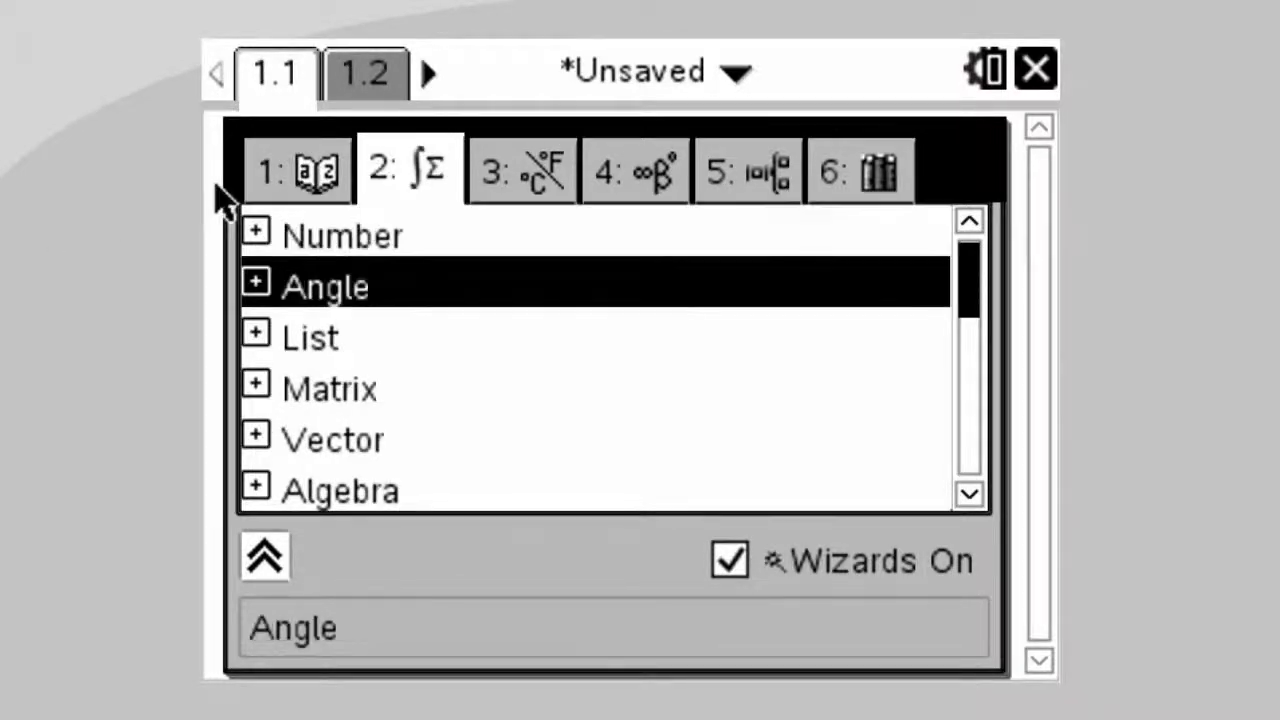
pyautogui.press('Down')
pyautogui.press('Down')
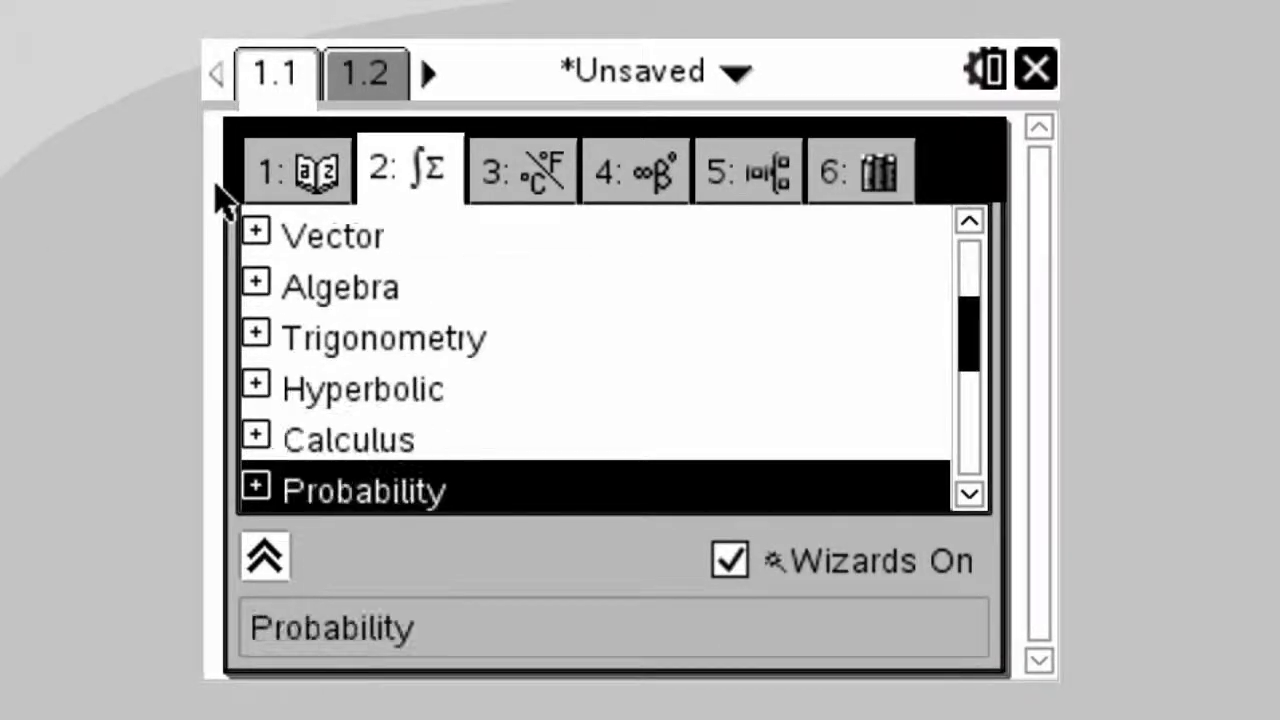
pyautogui.press('Up')
pyautogui.press('Right')
# Expand the Distributions group under Probability and start an Inverse Normal calculation with the wizard
pyautogui.press('Down')
pyautogui.press('Down')
pyautogui.press('Down')
pyautogui.press('Down')
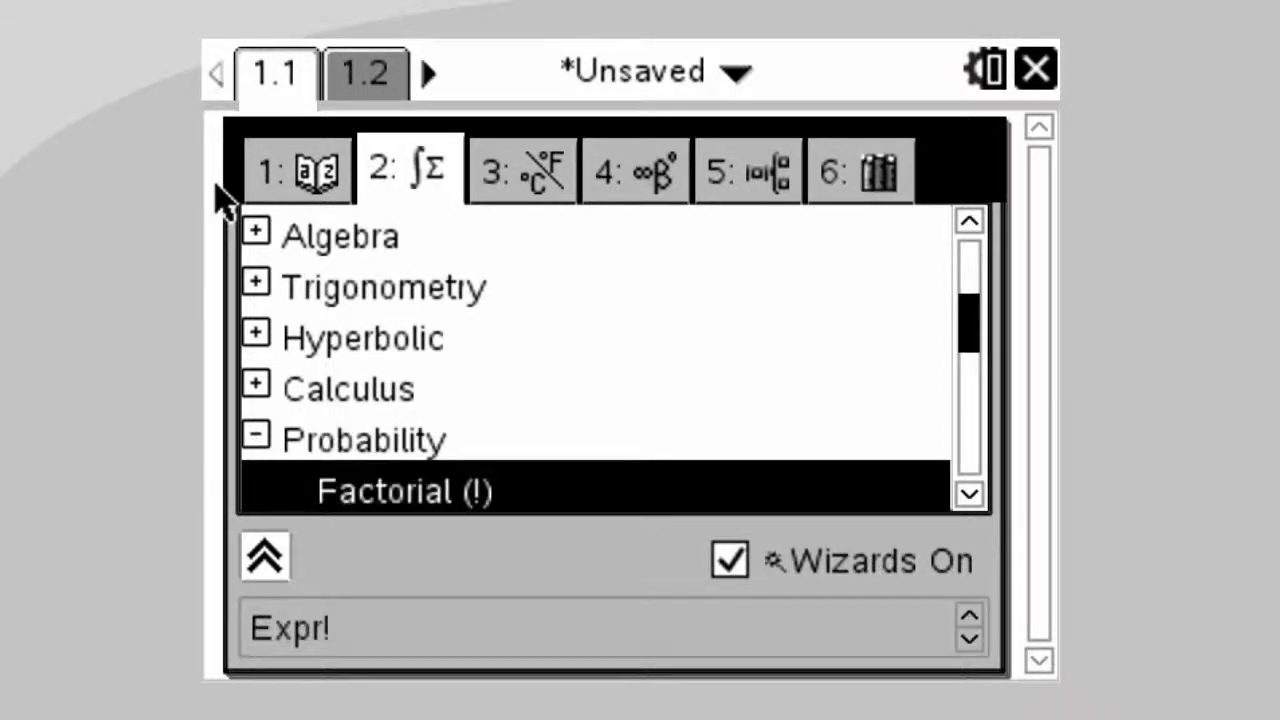
pyautogui.press('Down')
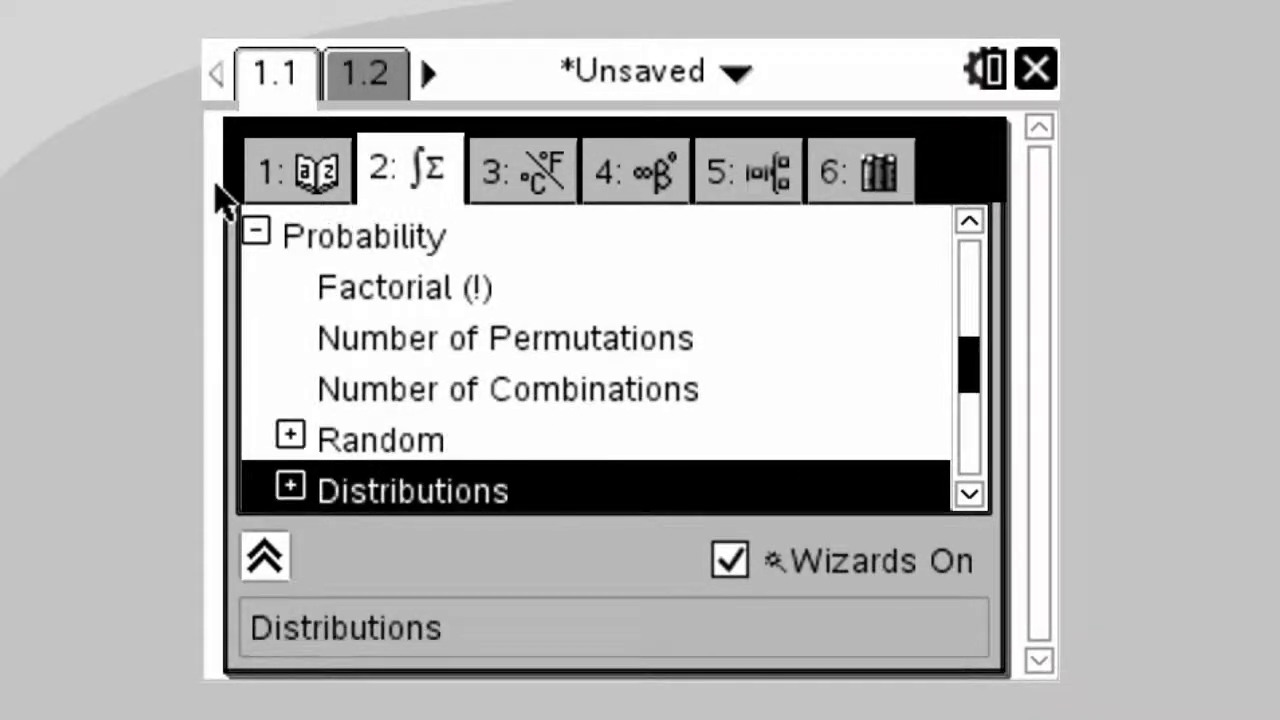
pyautogui.press('Right')
pyautogui.press('Down')
pyautogui.press('Down')
pyautogui.press('Down')
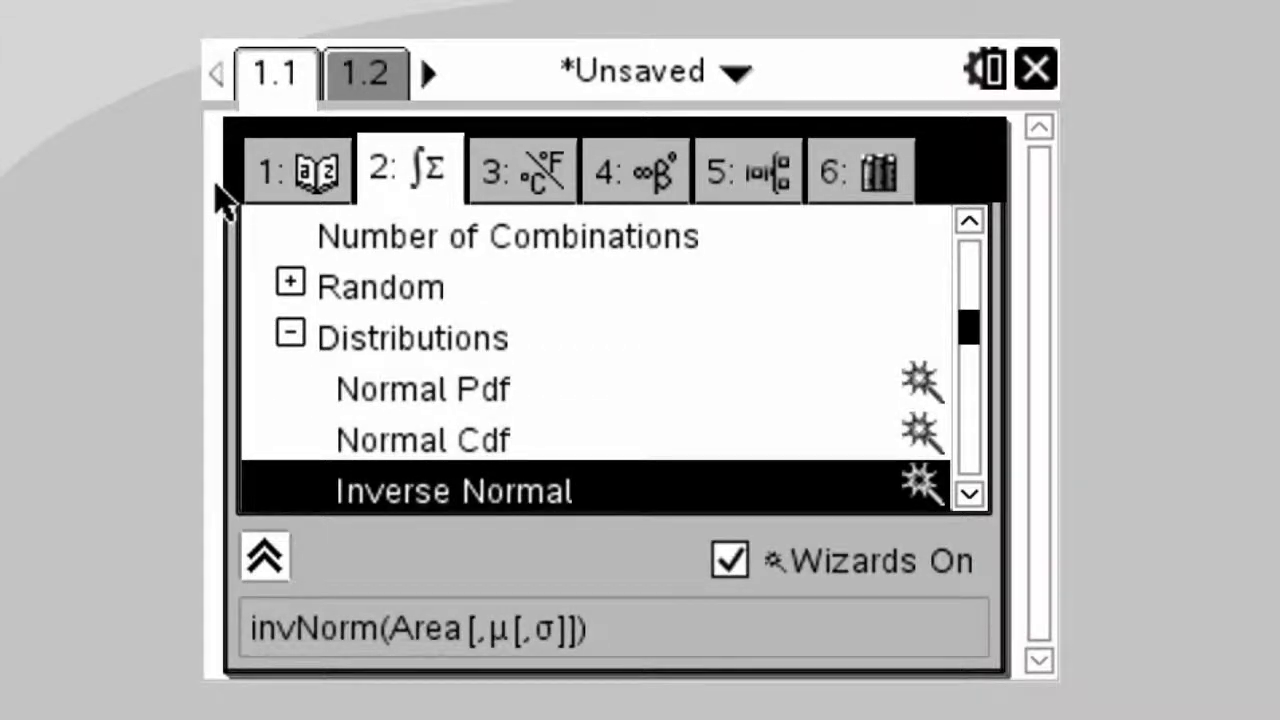
pyautogui.press('Return')
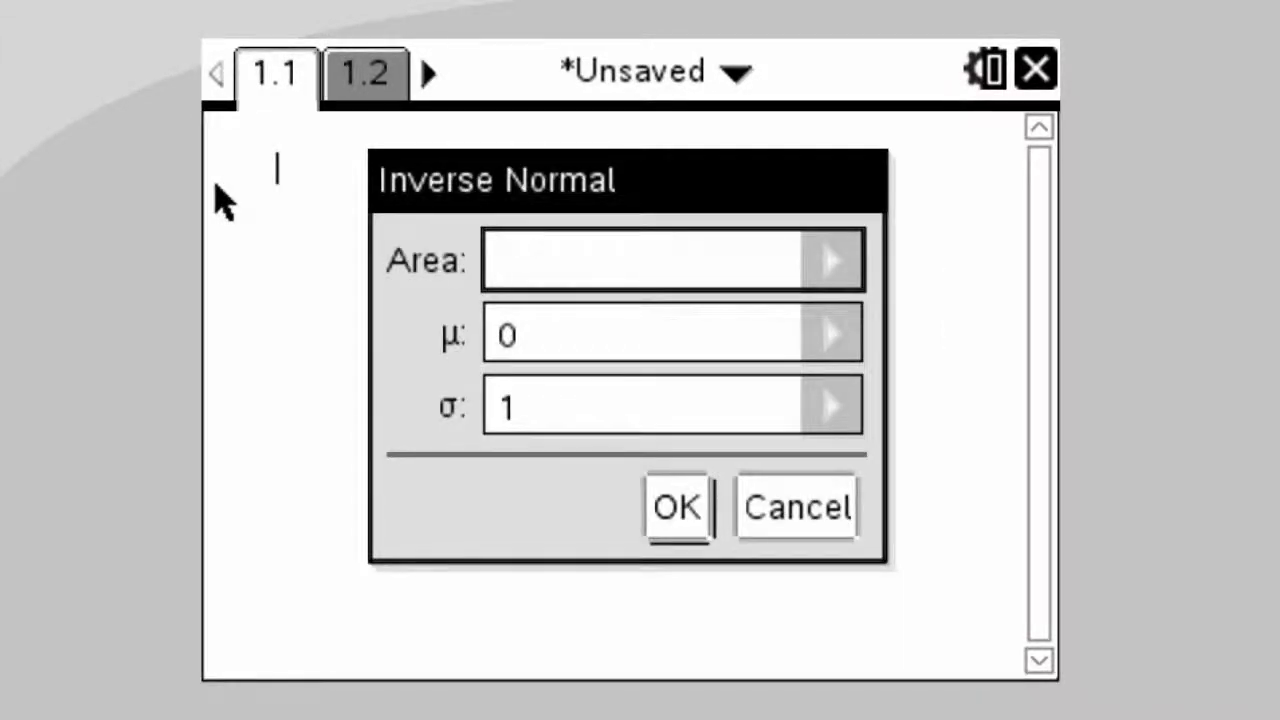
# Evaluate the Inverse Normal for an area of .25, keeping μ at 0 and σ at 1
pyautogui.write('.25')
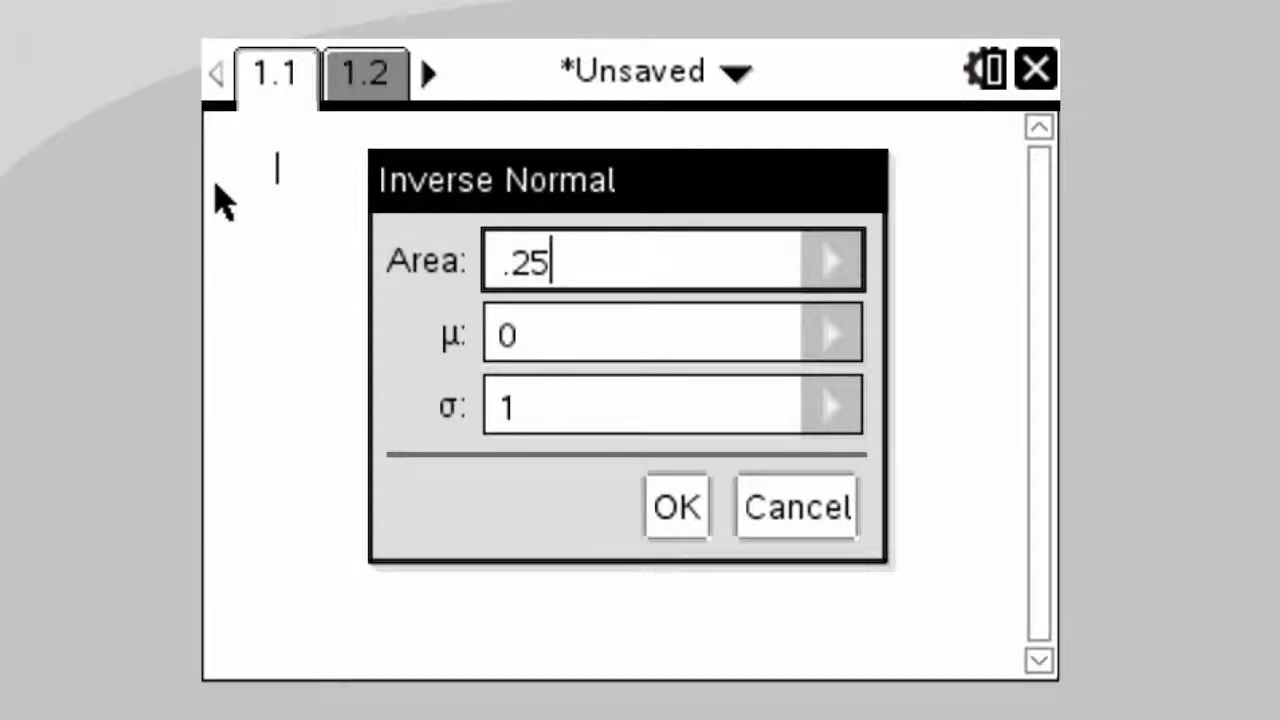
pyautogui.press('Tab')
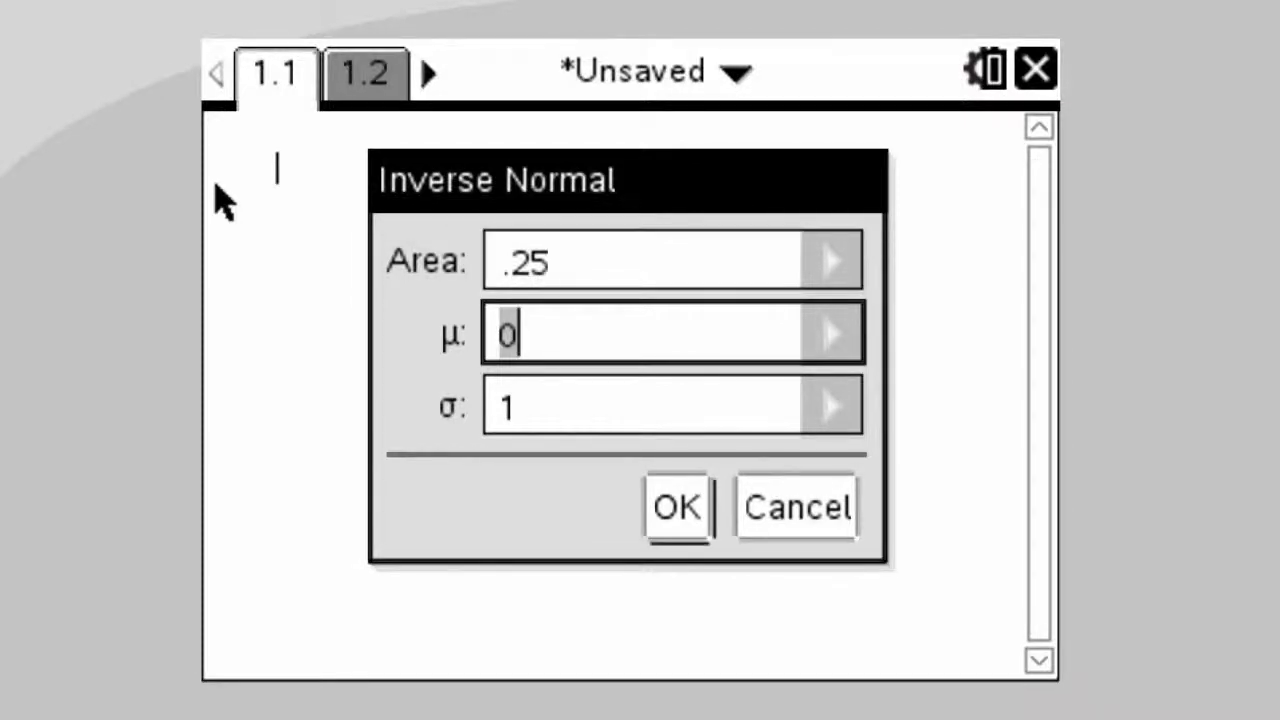
pyautogui.press('Tab')
pyautogui.press('Tab')
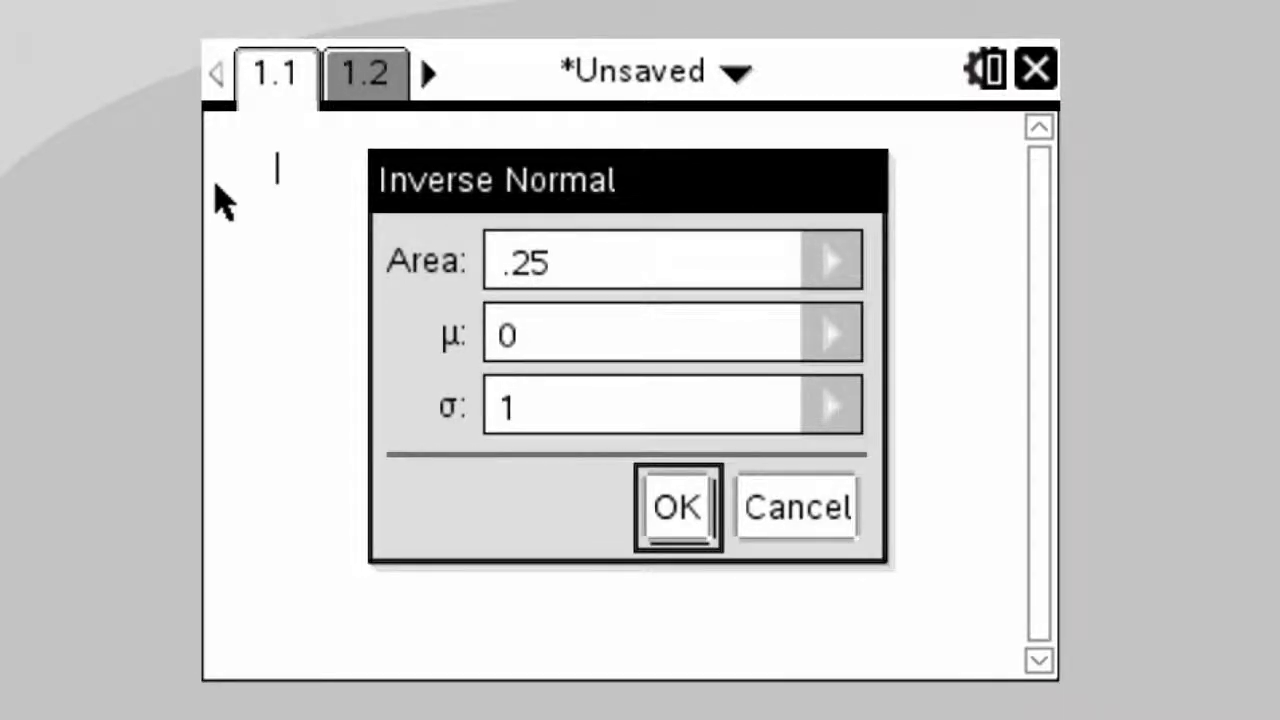
pyautogui.press('Return')
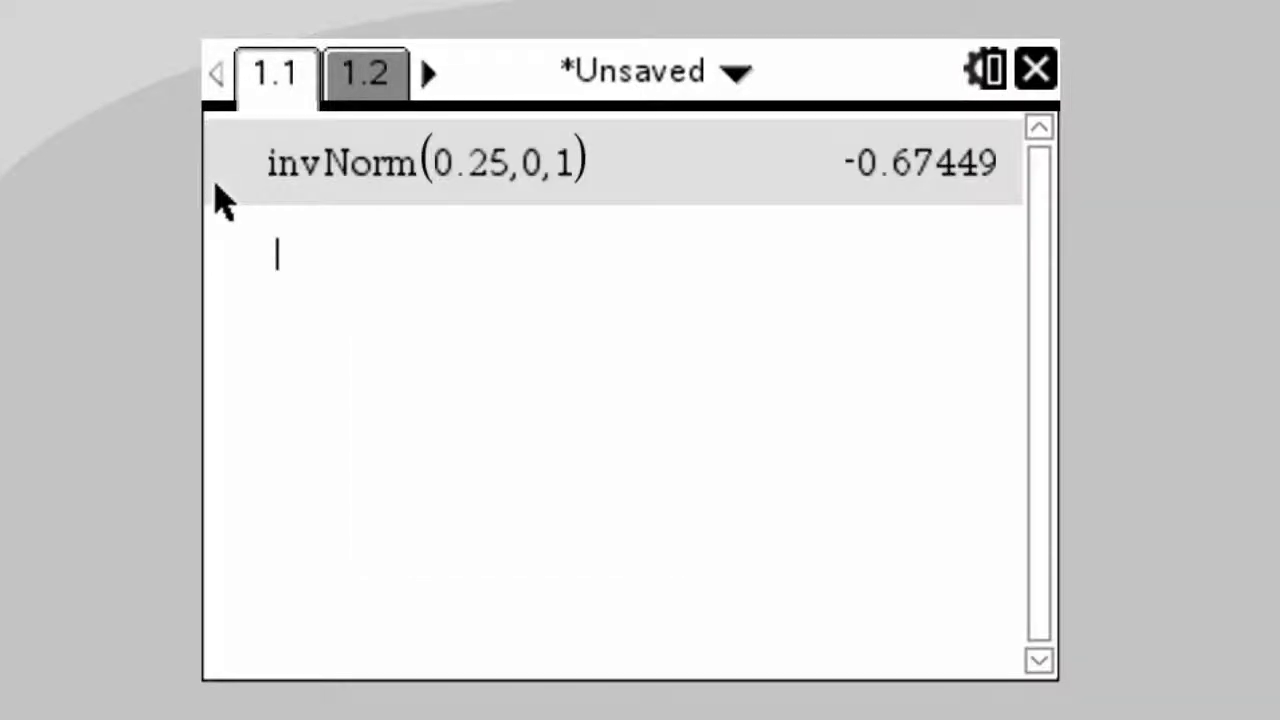